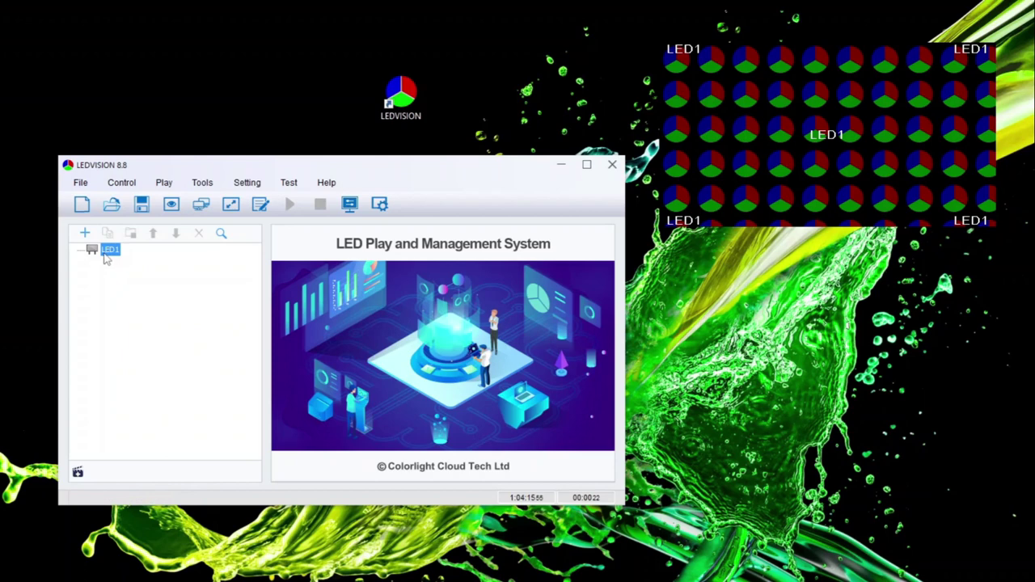
- Bring up the Password Input dialog from Control > LED Screen Settings
key("Escape")
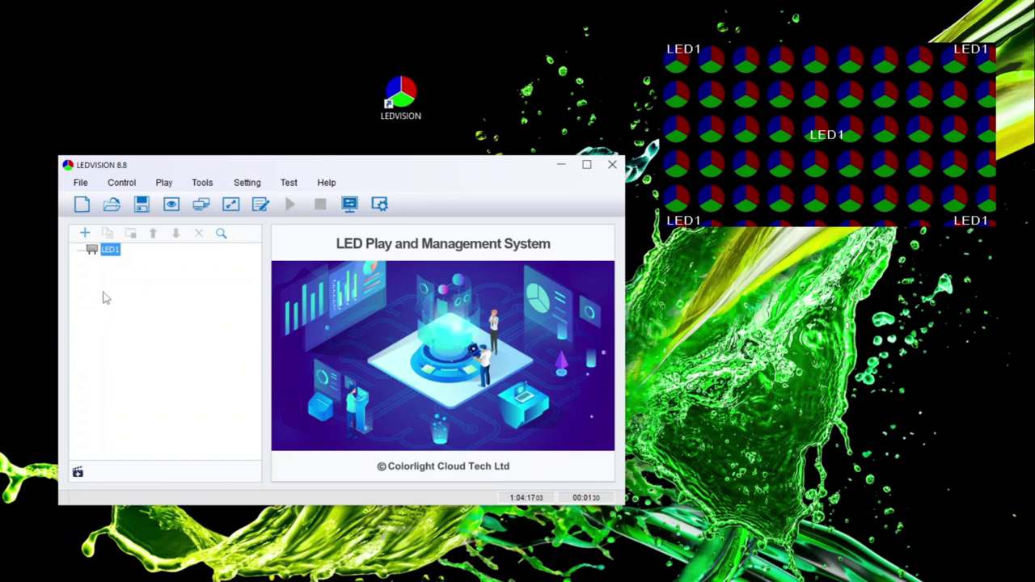
left_click(120, 186)
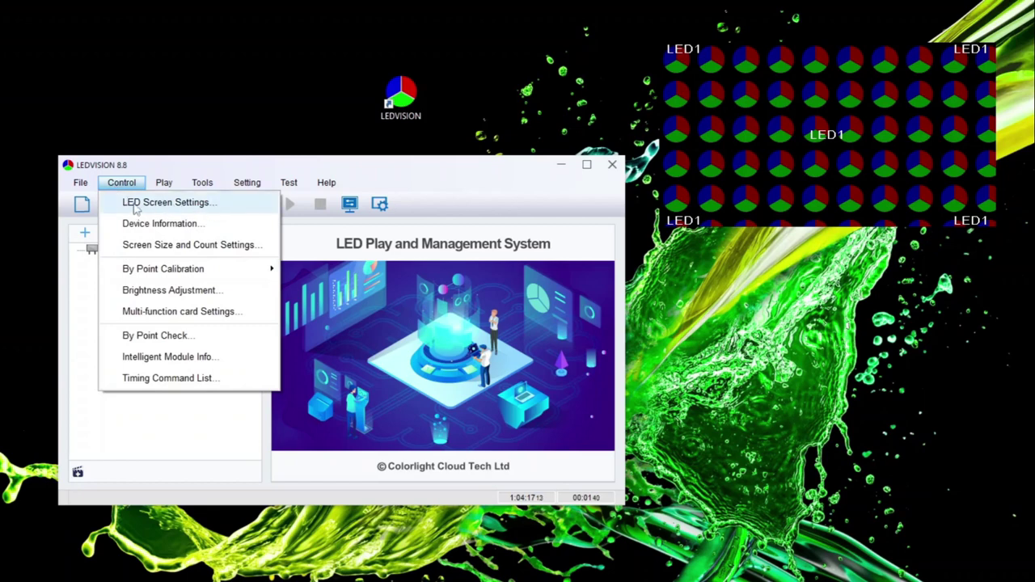
left_click(161, 206)
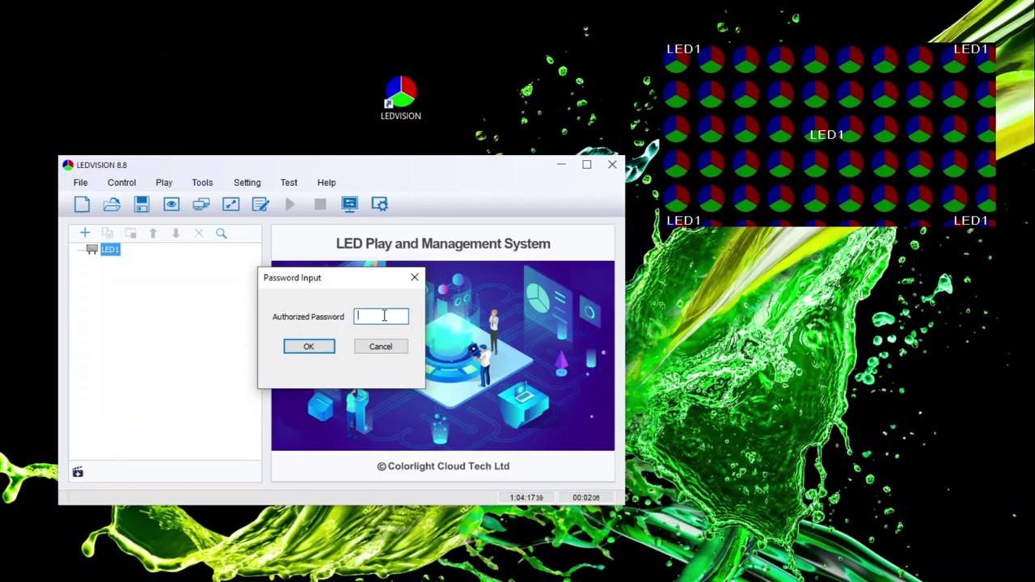
- Enter the authorised password and drag the LED Screen Settings window fully into view
type("168")
key("Return")
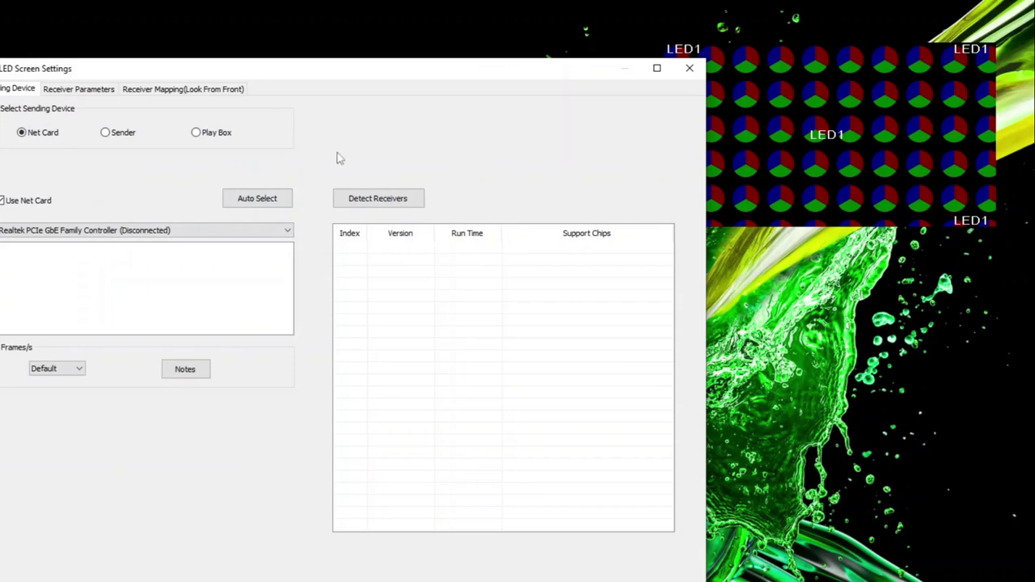
left_click_drag(412, 81, 482, 101)
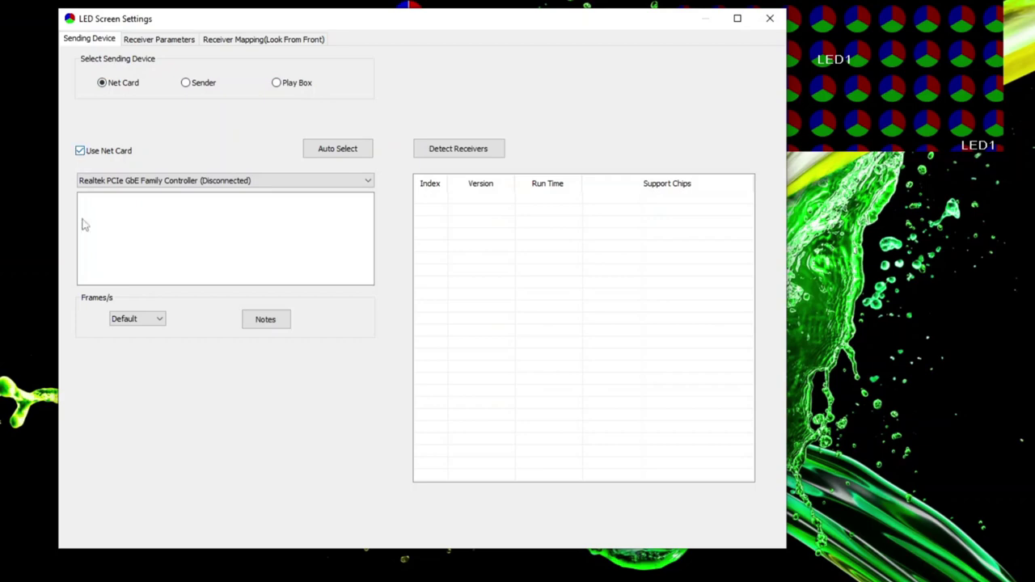
left_click(457, 149)
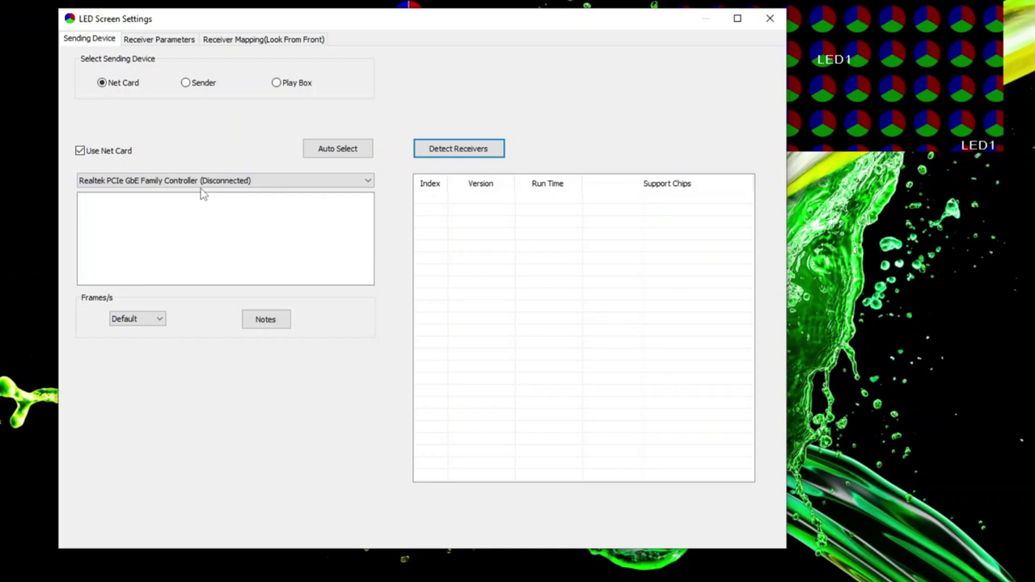
left_click(240, 181)
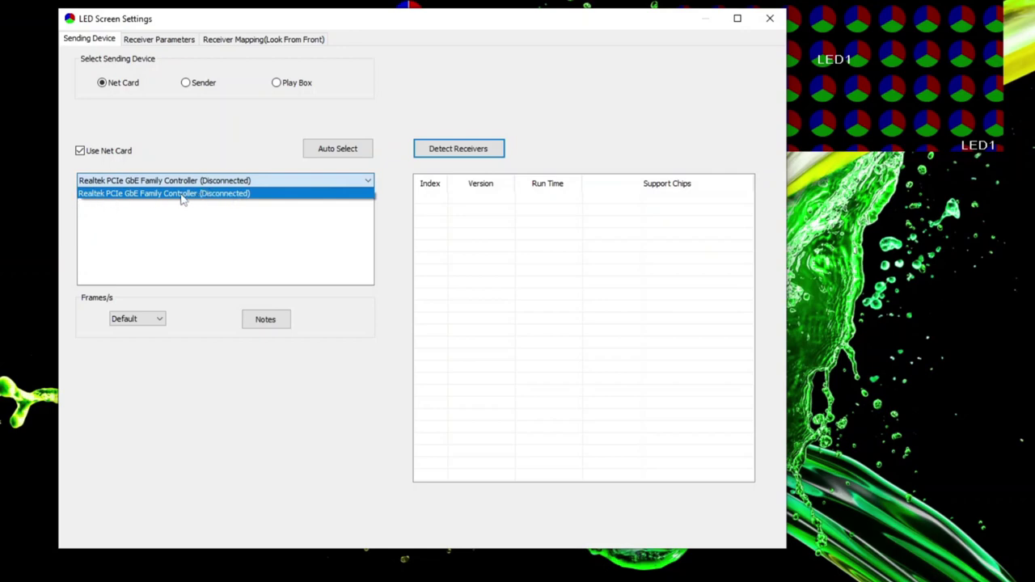
left_click(296, 195)
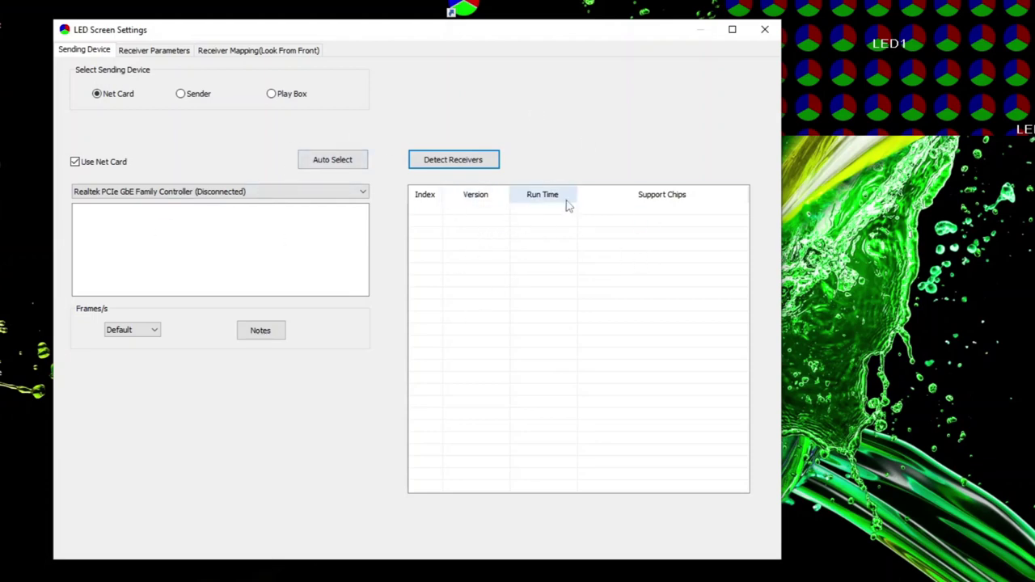
- On the Receiver Parameters page, launch Intelligent Setting's Guide 1 with Single Type Module
left_click(151, 53)
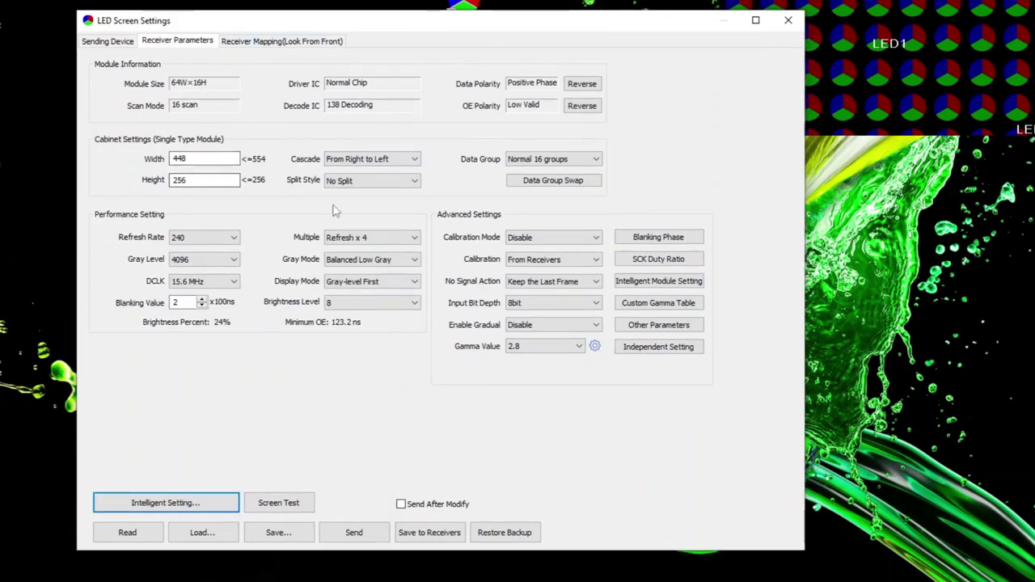
left_click(138, 507)
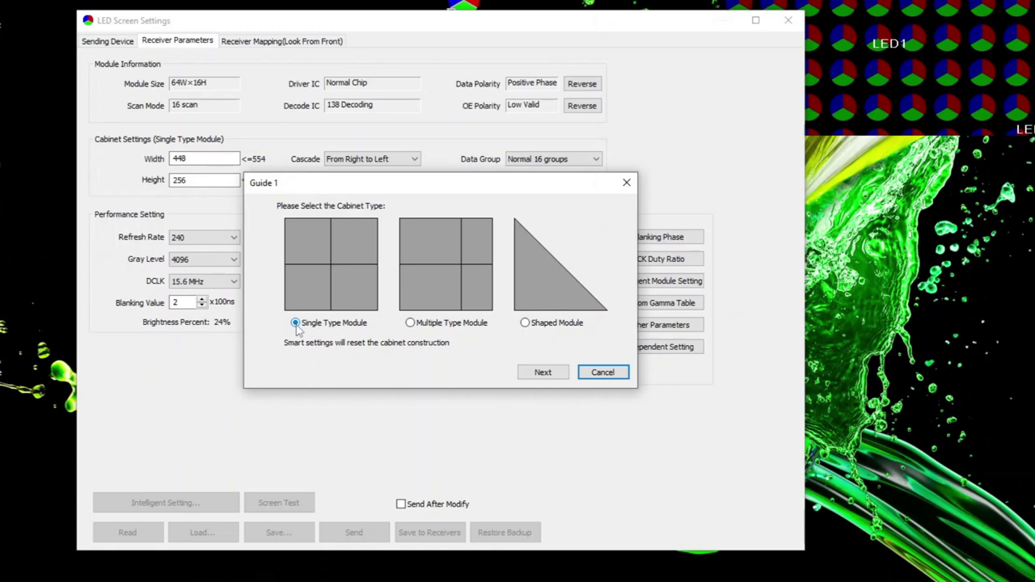
- Advance to Guide 2 and confirm cabinet width 448 and height 256
left_click(545, 374)
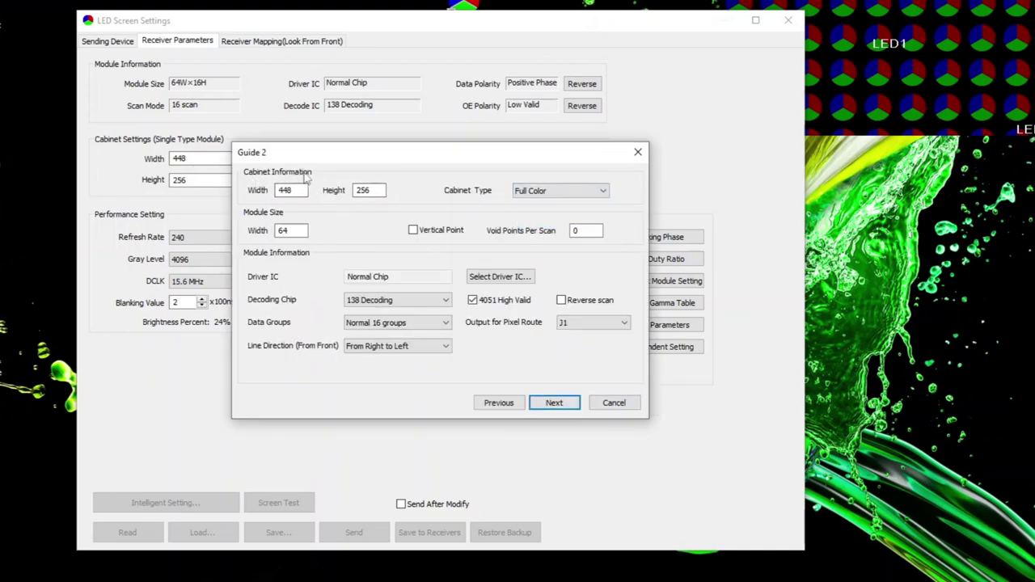
left_click(283, 193)
key("Tab")
key("shift+Tab")
left_click(280, 190)
left_click(370, 191)
left_click(373, 188)
double_click(370, 190)
- Keep Full Color as the cabinet type
left_click(546, 191)
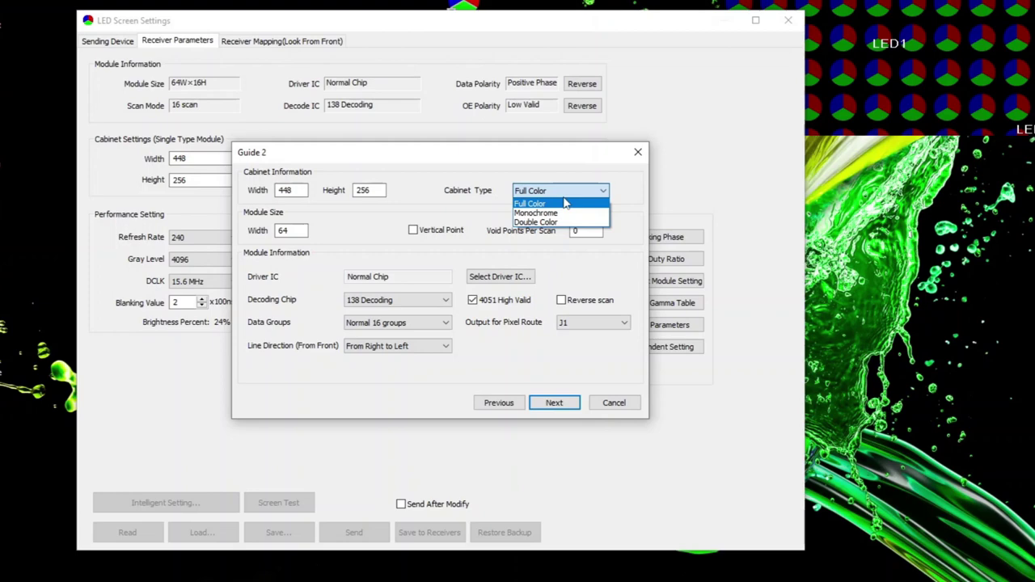
left_click(564, 203)
left_click(519, 192)
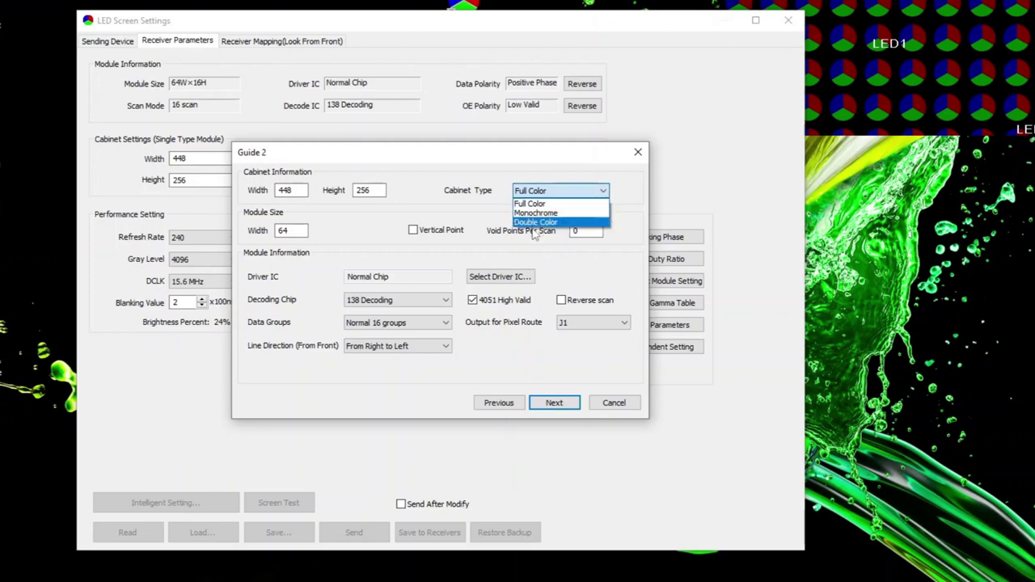
left_click(534, 206)
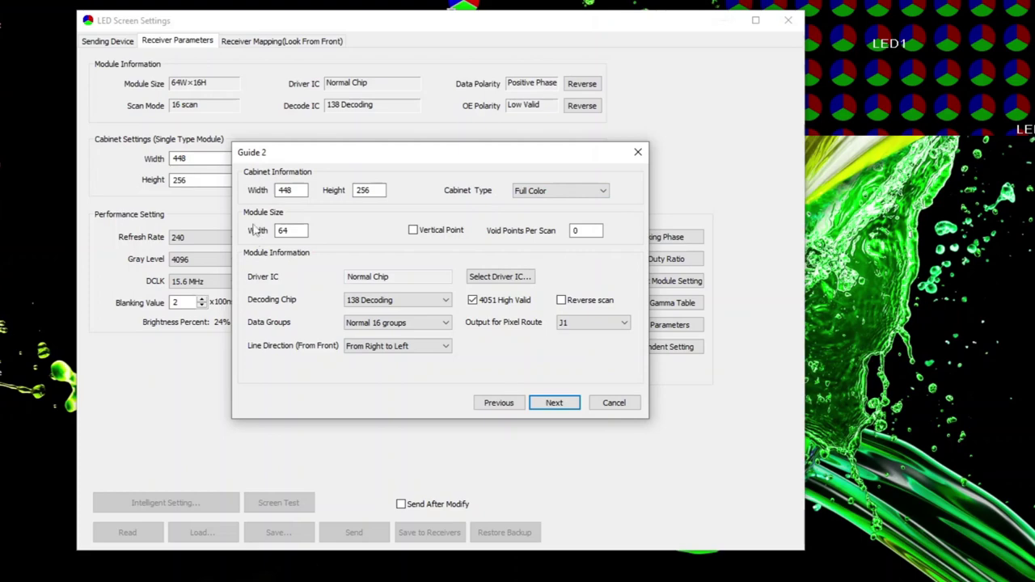
- Confirm the module width value of 64
left_click_drag(295, 233, 270, 232)
type("64")
left_click_drag(308, 228, 279, 230)
left_click(282, 233)
double_click(282, 231)
key("Tab")
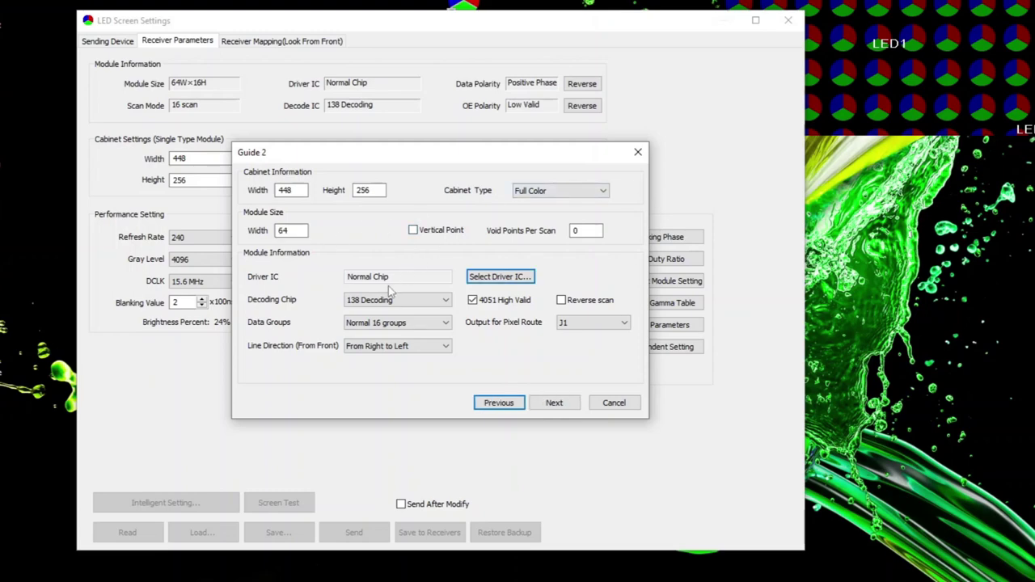
- Keep line direction From Right to Left and advance to Guide 3
left_click(362, 350)
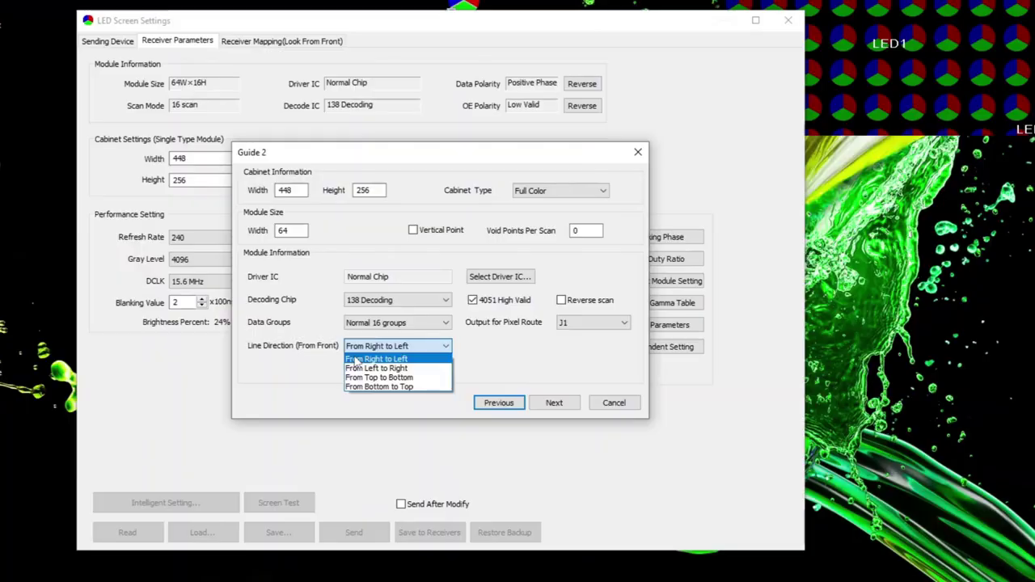
left_click(380, 356)
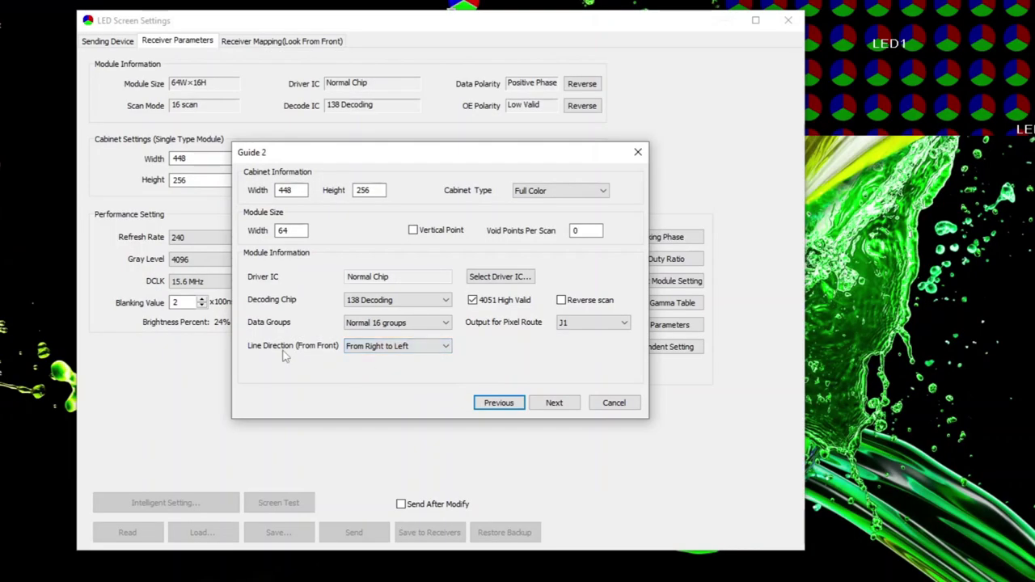
left_click(384, 343)
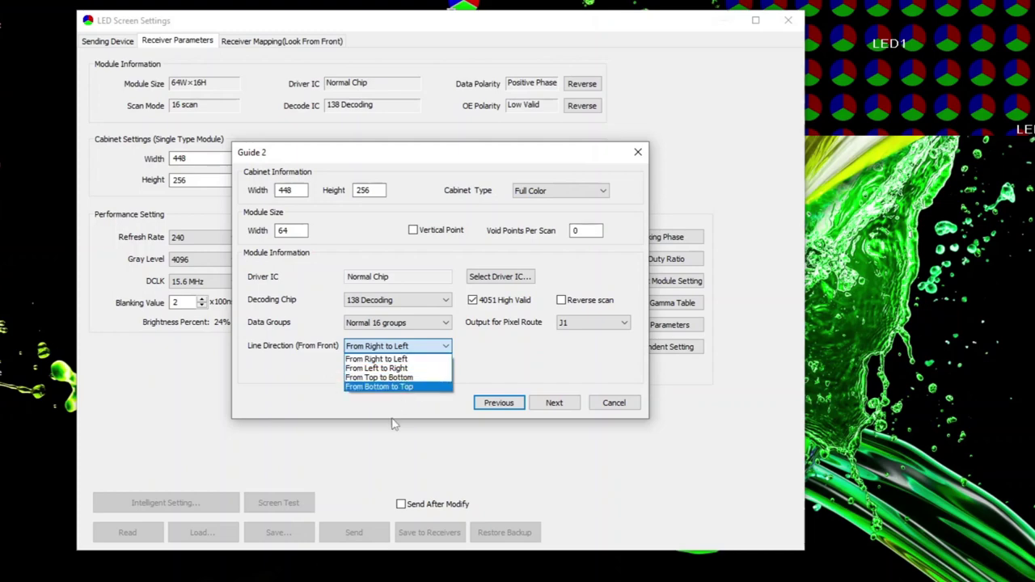
left_click(413, 361)
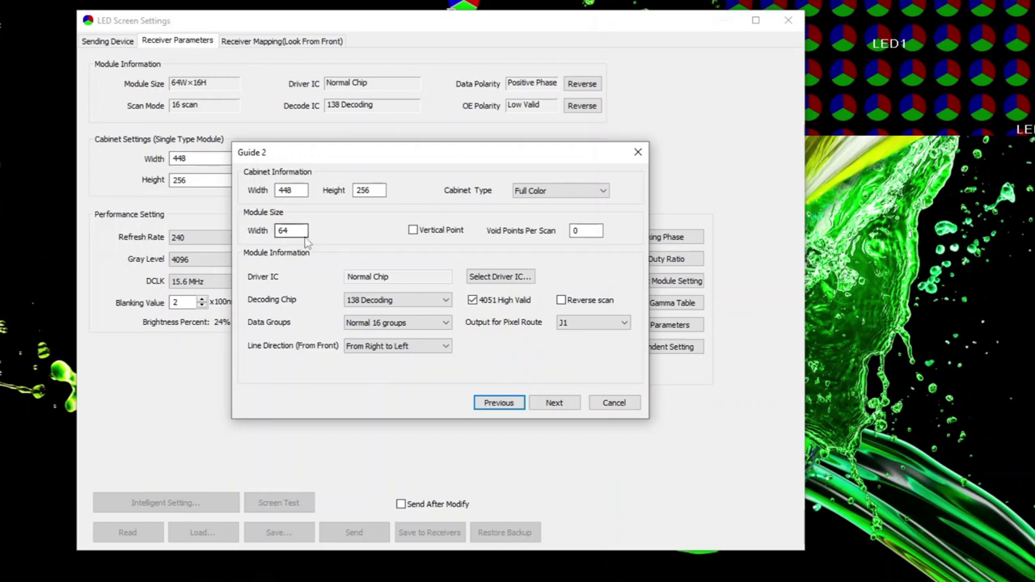
left_click(542, 410)
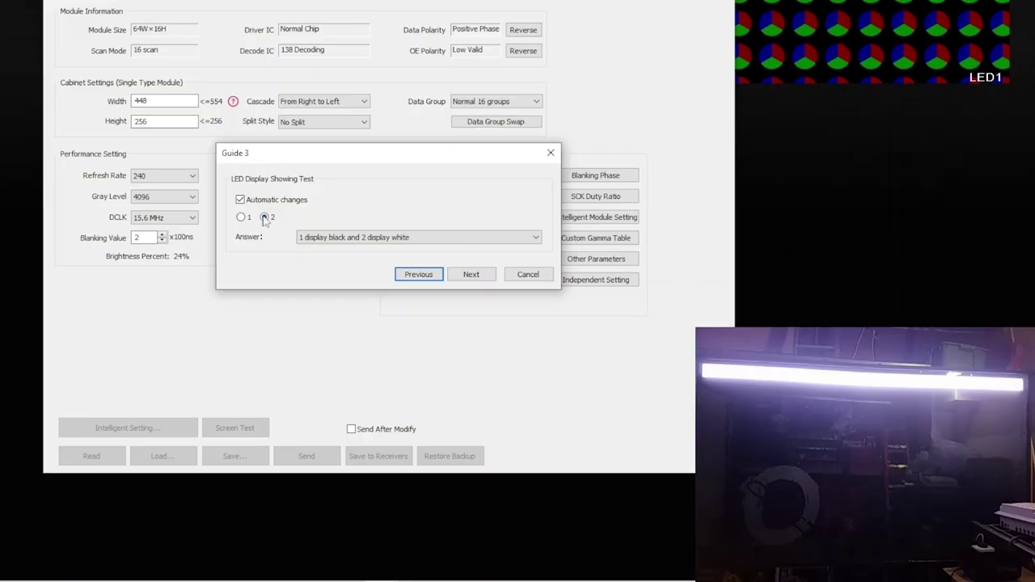
- Turn off automatic changes and compare test states 1 and 2 on the panel
left_click(240, 217)
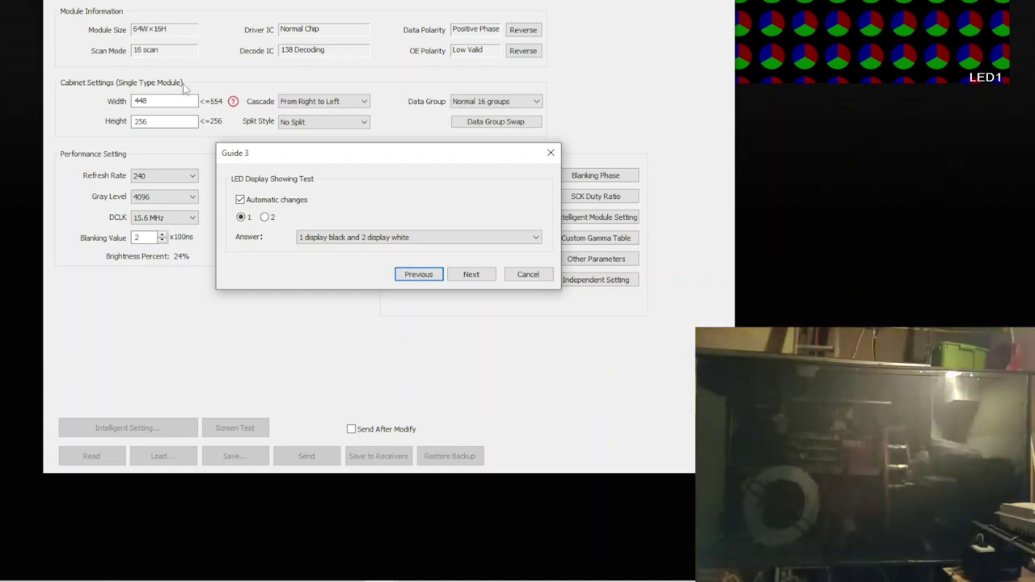
left_click(240, 201)
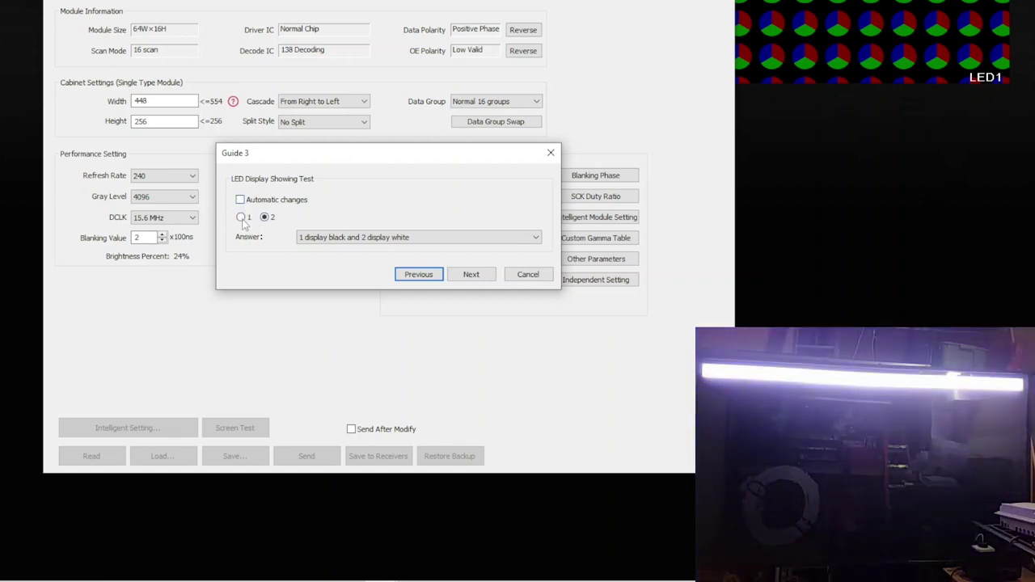
left_click(241, 217)
left_click(265, 217)
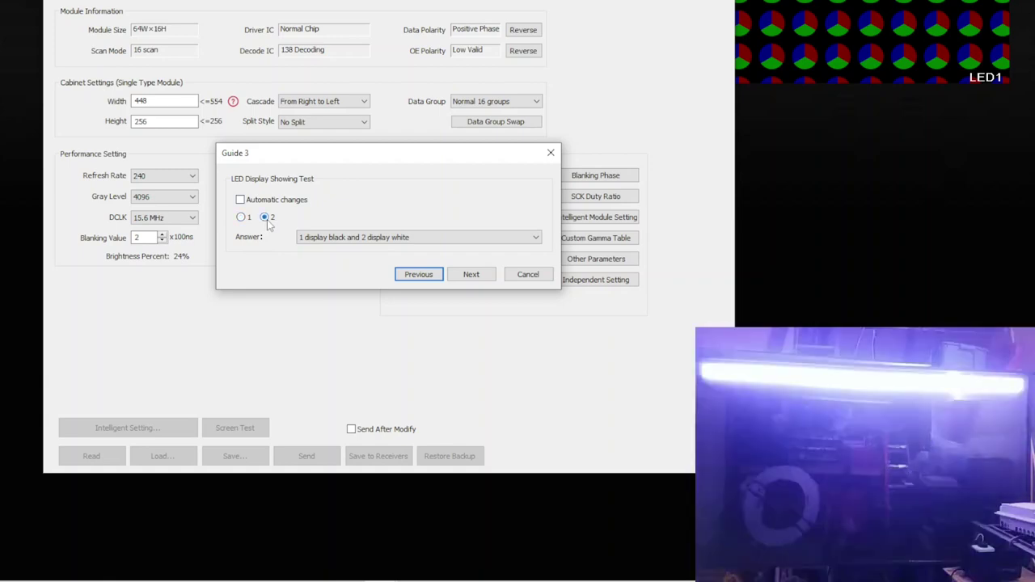
left_click(241, 218)
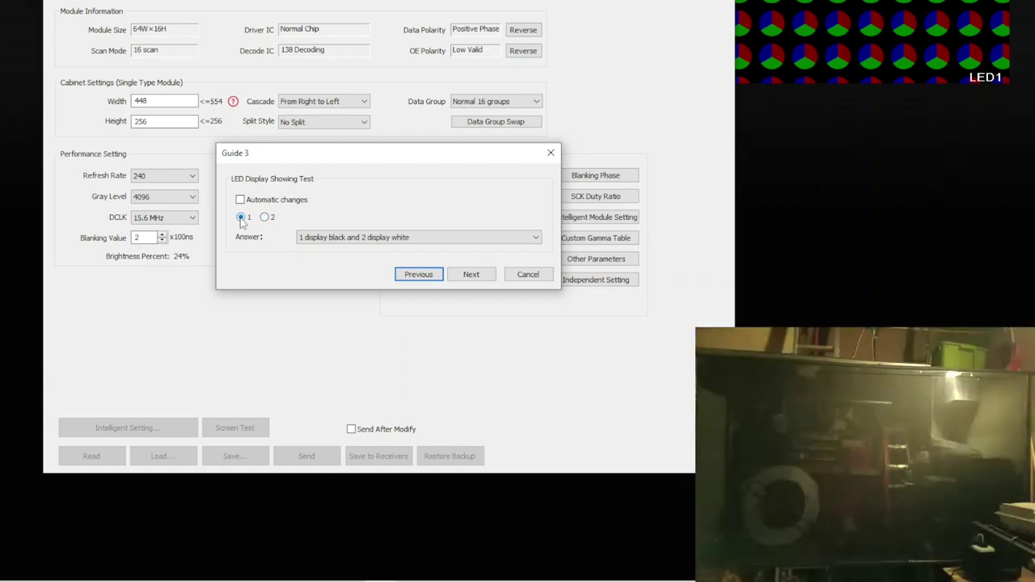
left_click(265, 220)
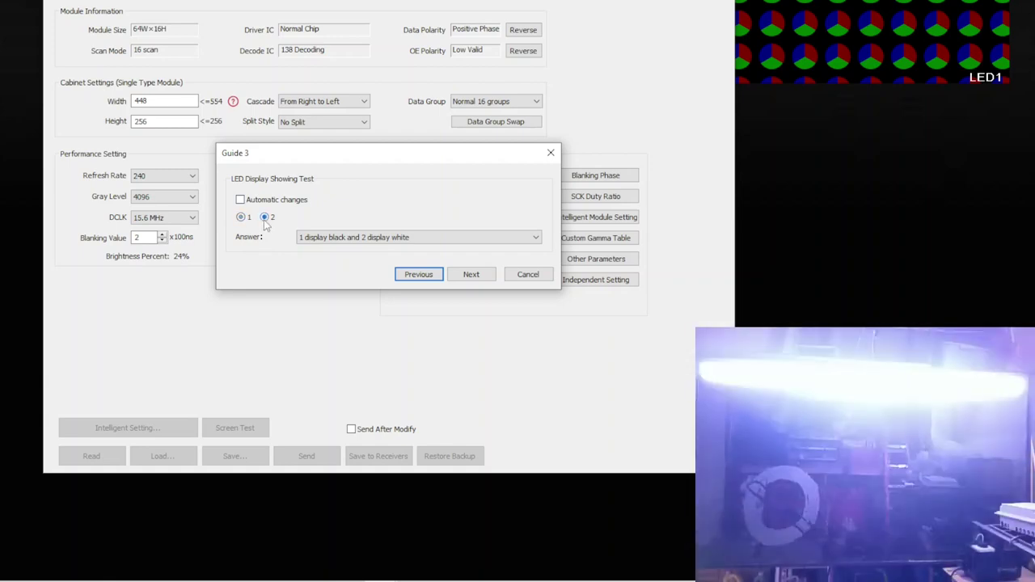
- Answer '1 display black and 2 display white' and advance to Guide 4
left_click(338, 240)
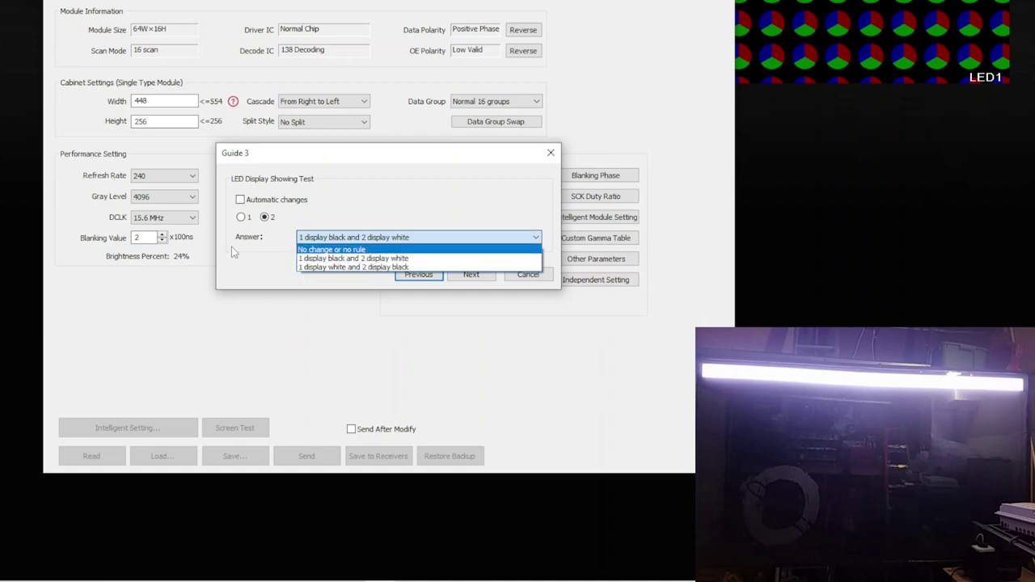
left_click(257, 242)
left_click(240, 218)
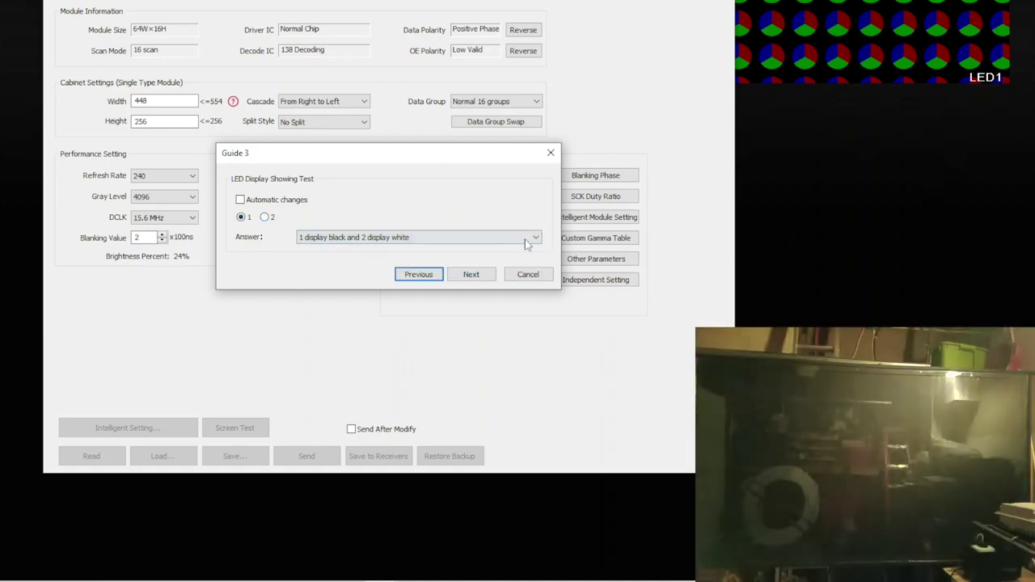
left_click(264, 219)
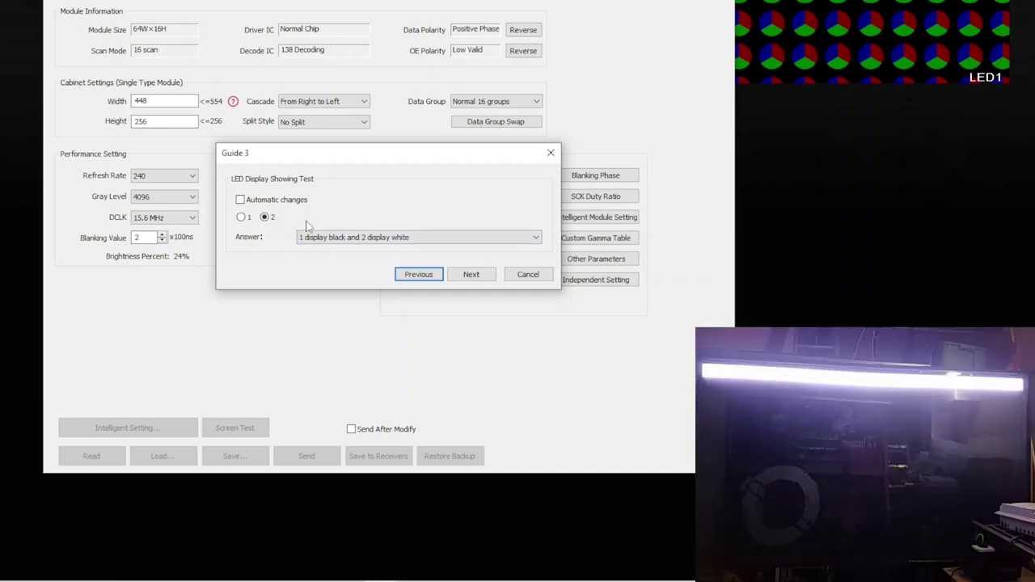
left_click(368, 239)
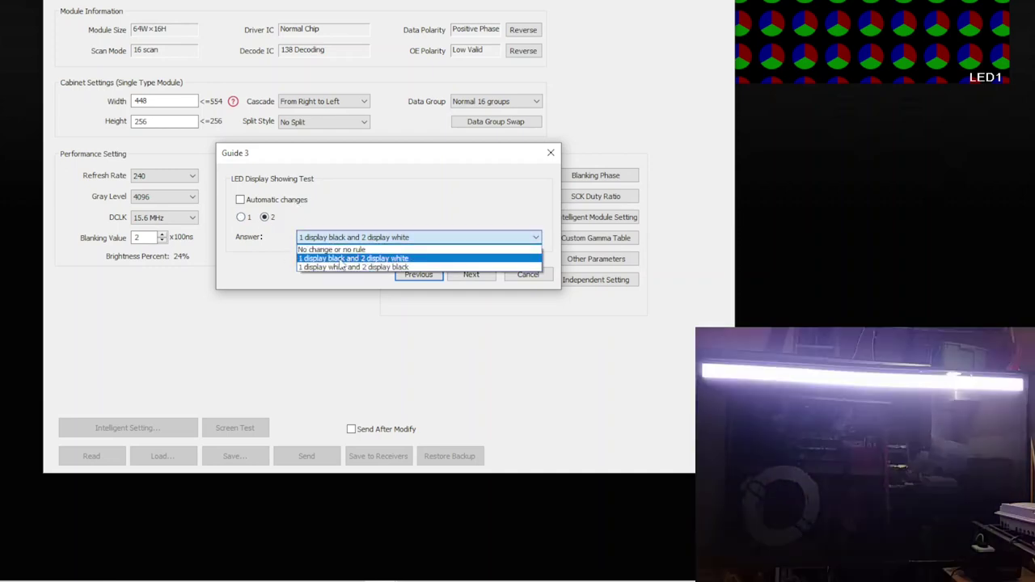
left_click(340, 260)
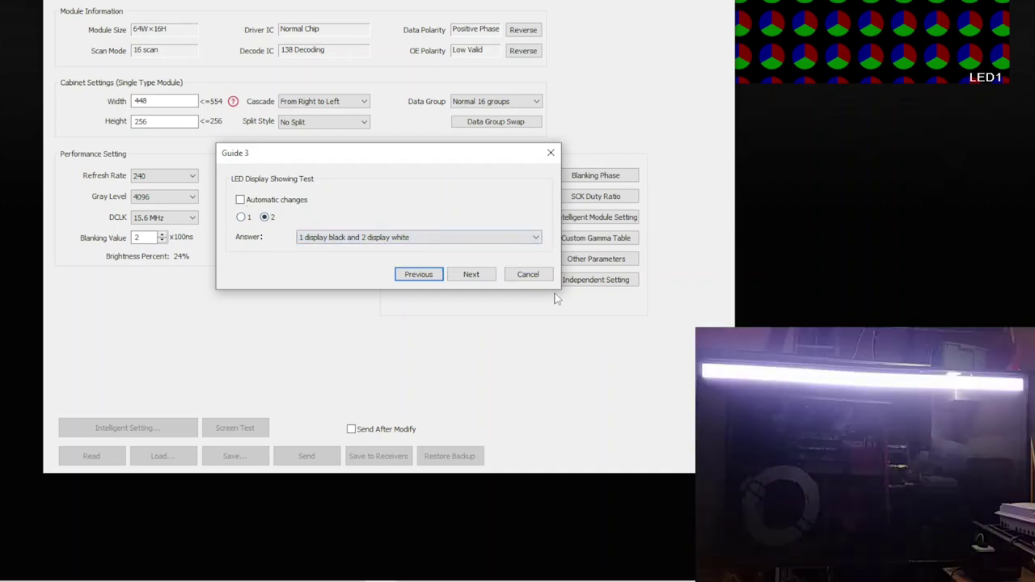
left_click(468, 277)
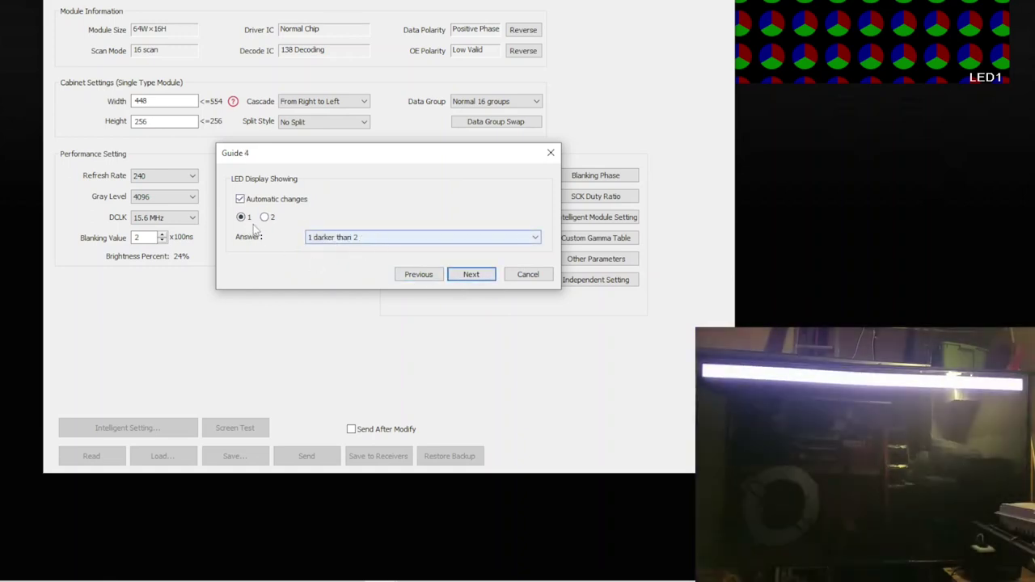
- With automatic changes off, compare states 1 and 2, answer '1 darker than 2', and continue
left_click(239, 200)
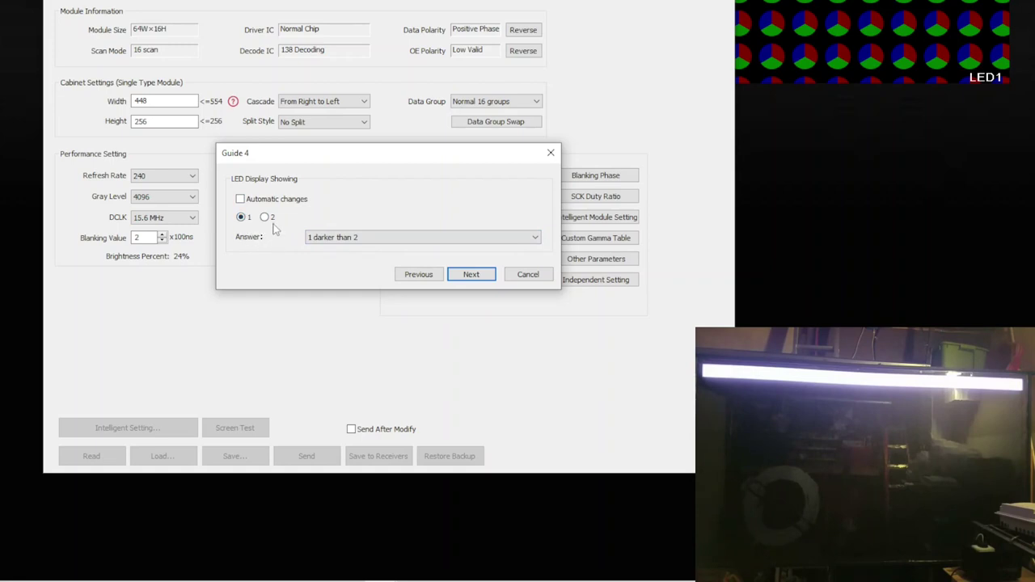
left_click(265, 223)
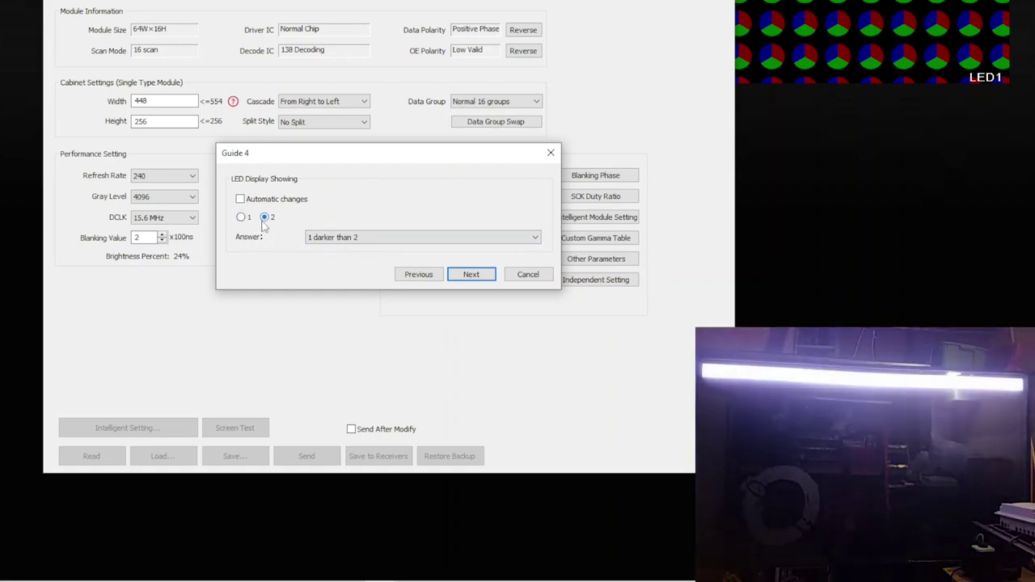
left_click(240, 218)
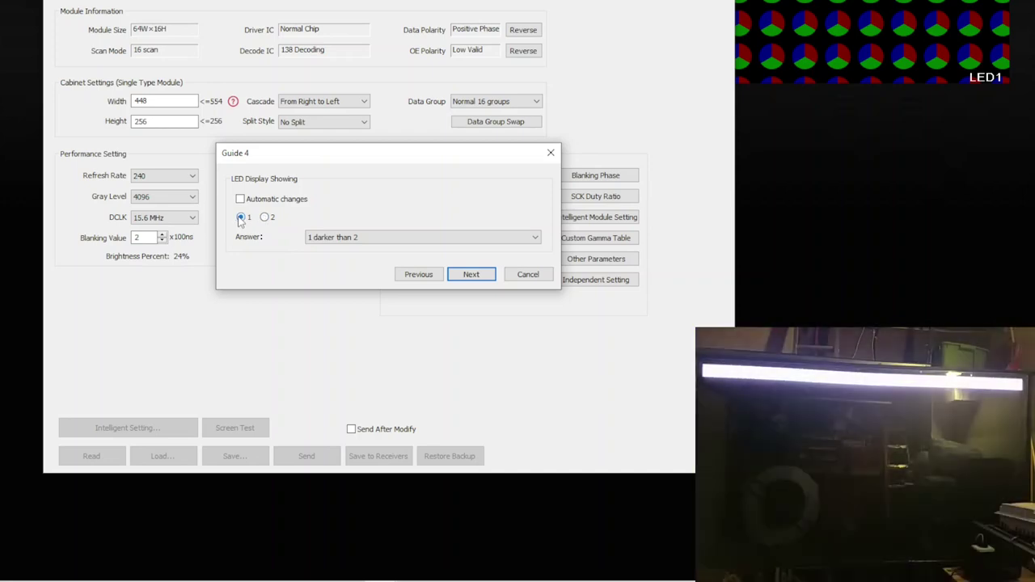
left_click(265, 219)
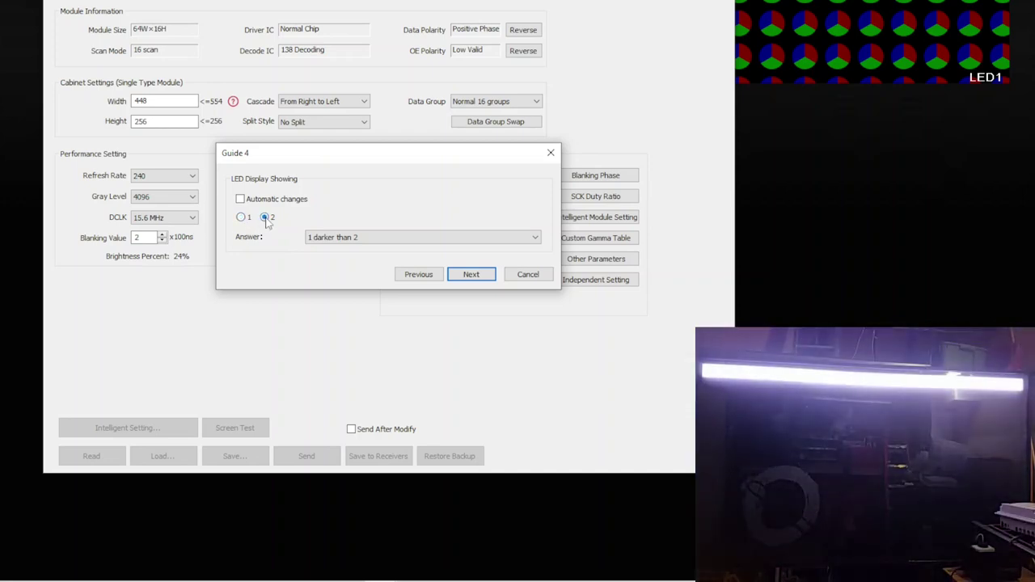
left_click(241, 218)
left_click(265, 217)
left_click(364, 236)
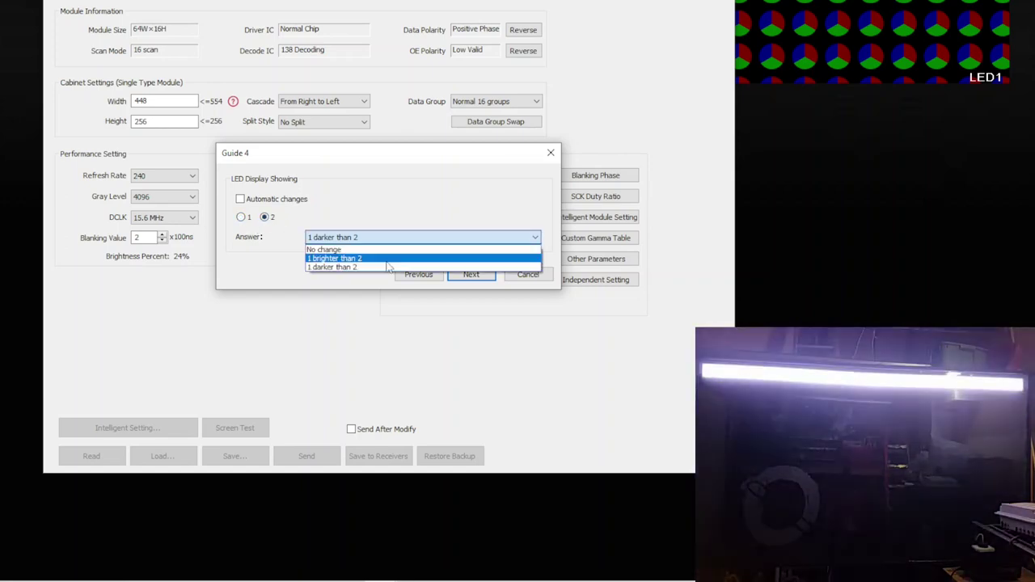
left_click(346, 267)
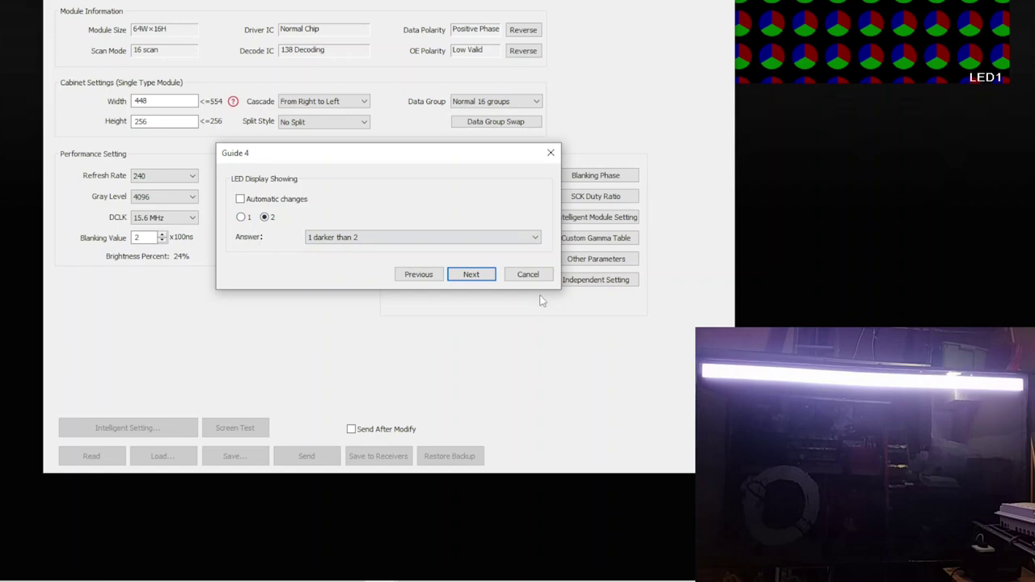
left_click(471, 276)
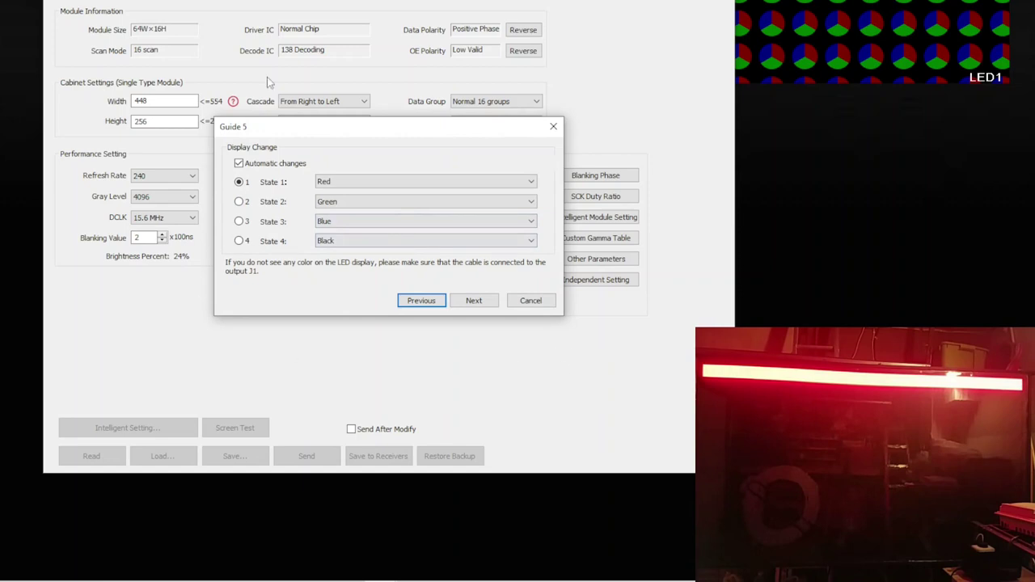
- Stop colour cycling, check states Red, Green, Blue and Black, then continue
left_click(239, 164)
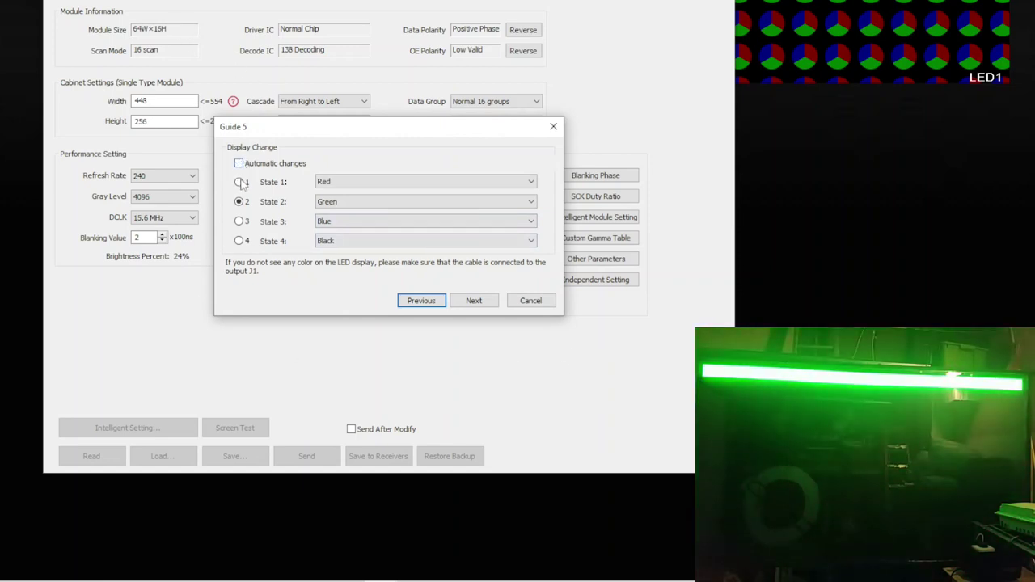
left_click(239, 182)
left_click(481, 182)
left_click(457, 189)
left_click(239, 201)
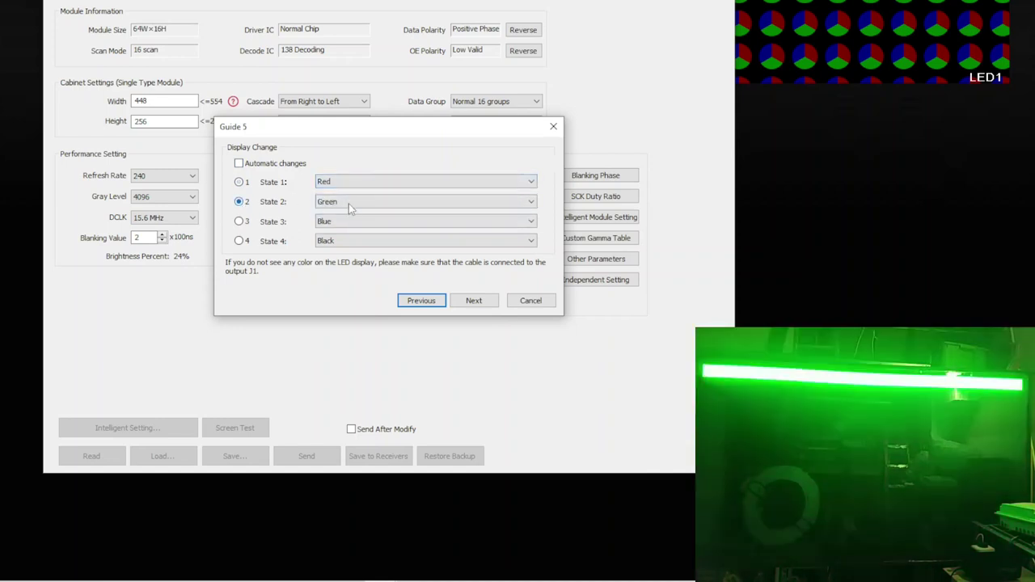
left_click(238, 222)
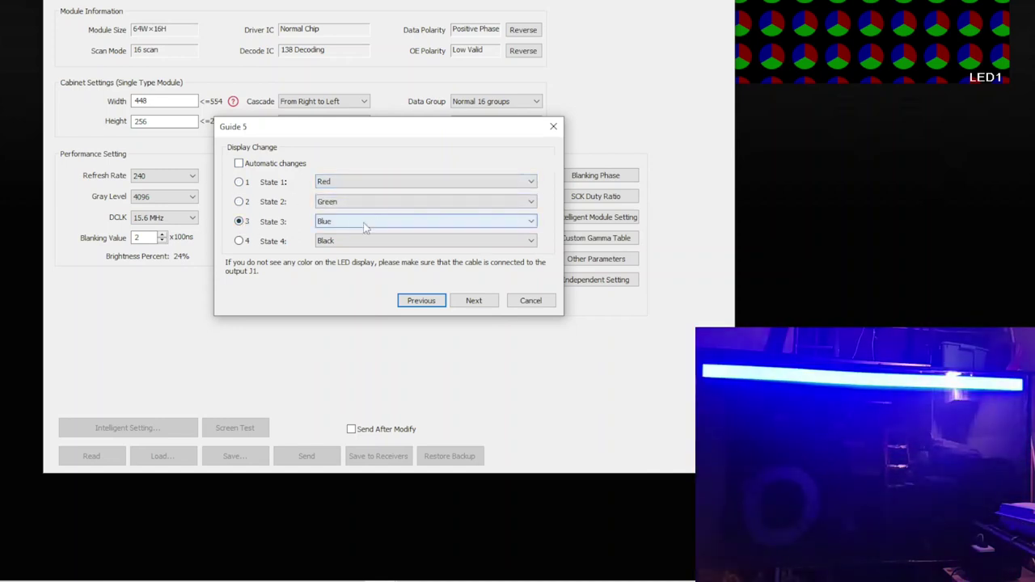
left_click(239, 242)
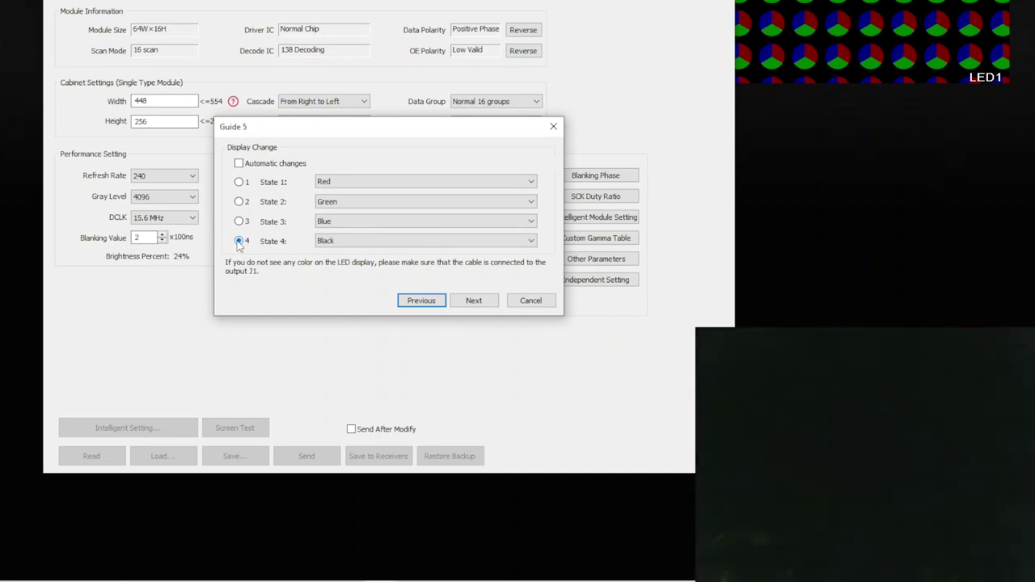
left_click(474, 301)
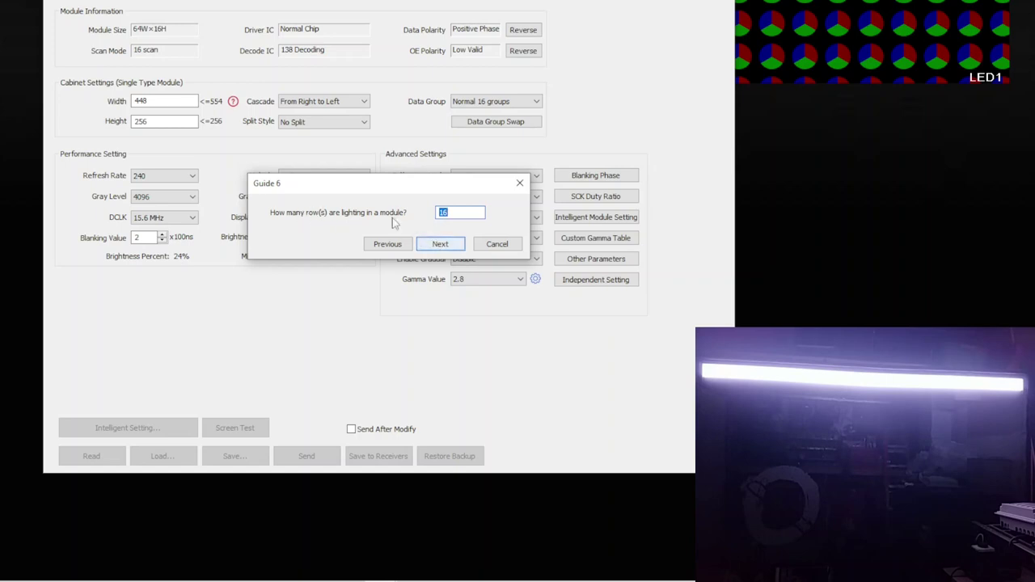
- Keep 1 as the lit row count and proceed to the Guide 8 pixel routing grid
left_click(440, 243)
left_click(470, 215)
left_click(368, 200)
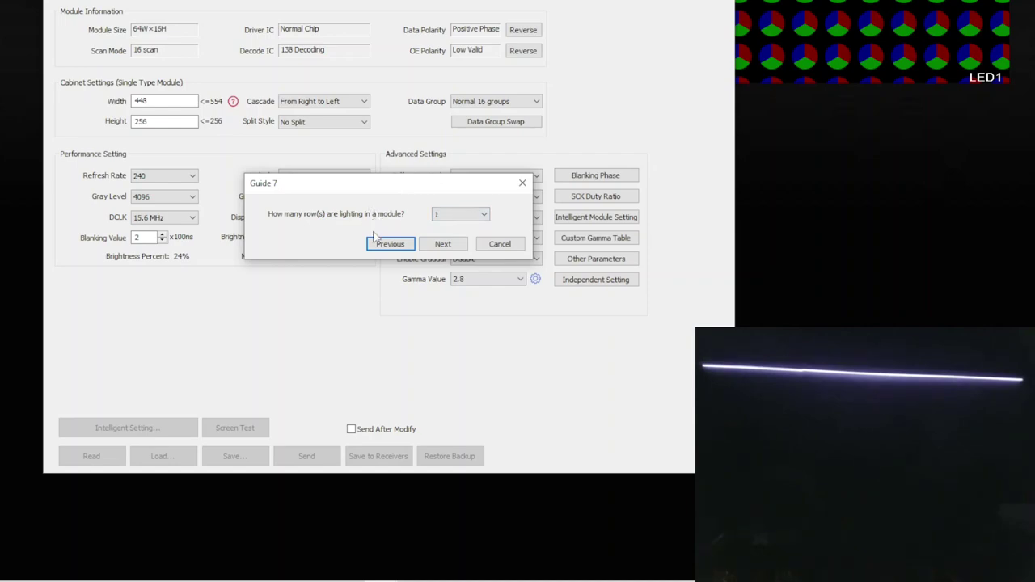
left_click(443, 243)
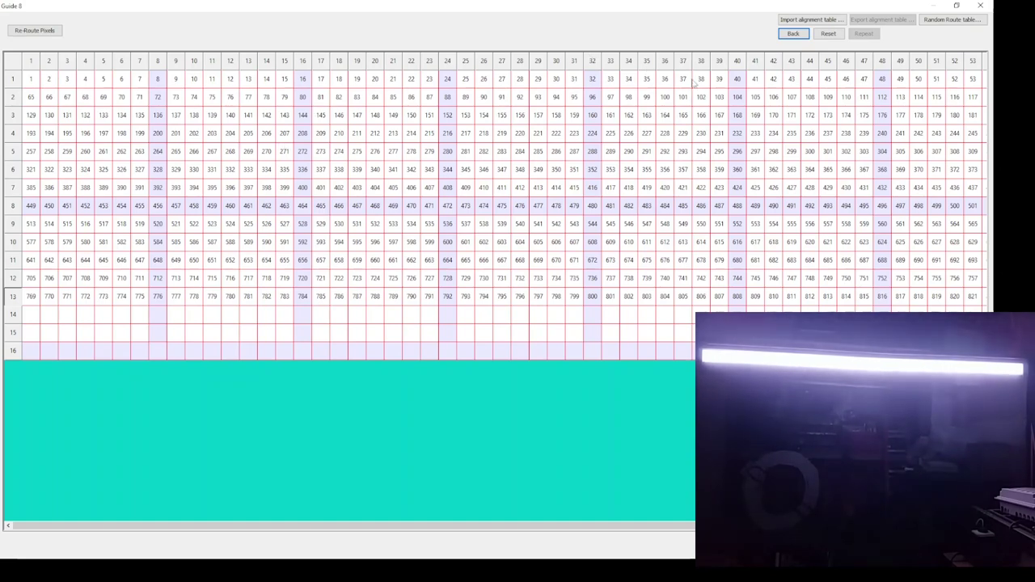
- Reset the Guide 8 routing table, confirming deletion of all pixel numbers
left_click(829, 34)
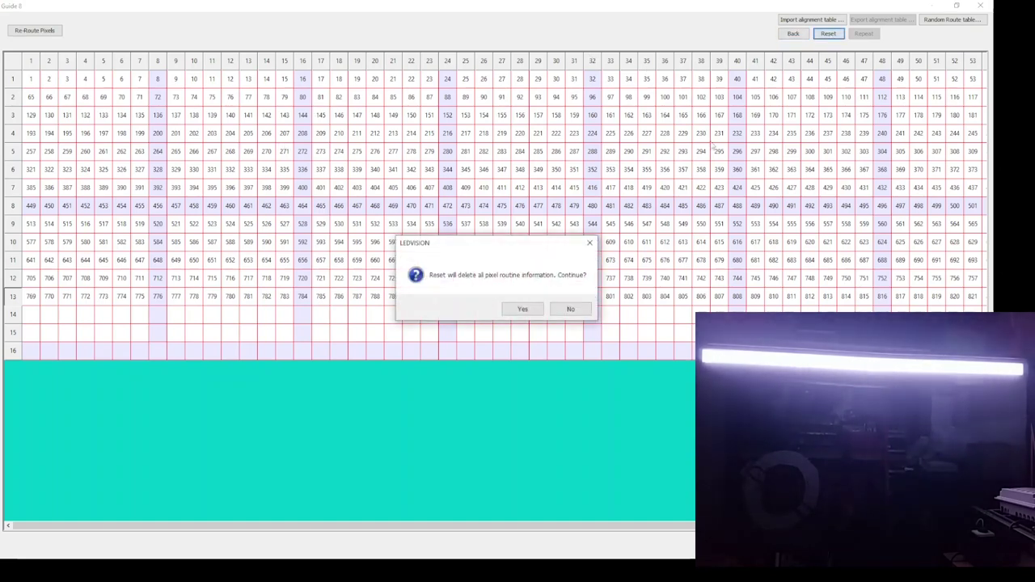
left_click(520, 311)
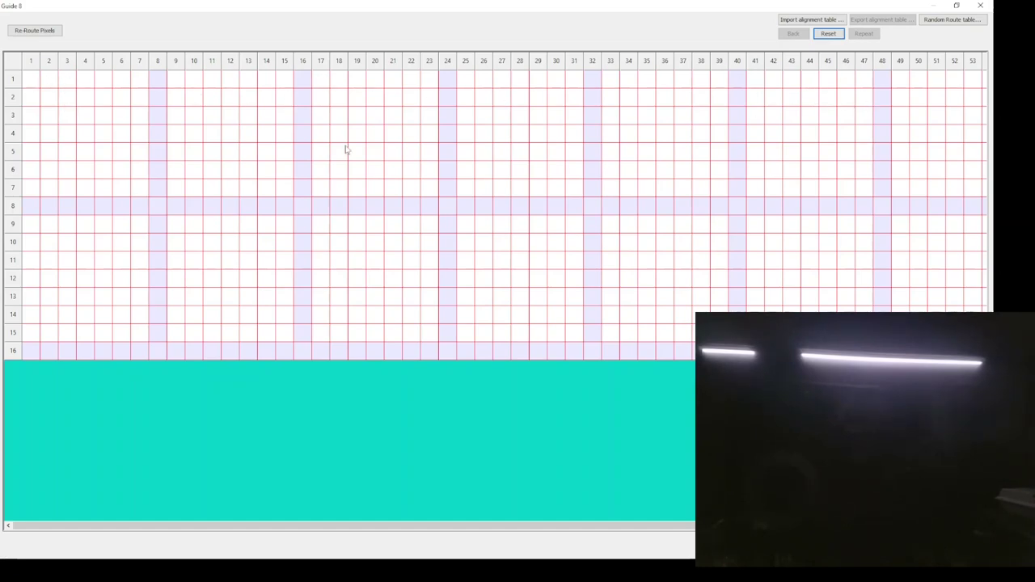
- Route row 1 across cells 1–64, using Back to undo and re-route mistaken cells
left_click_drag(31, 78, 483, 79)
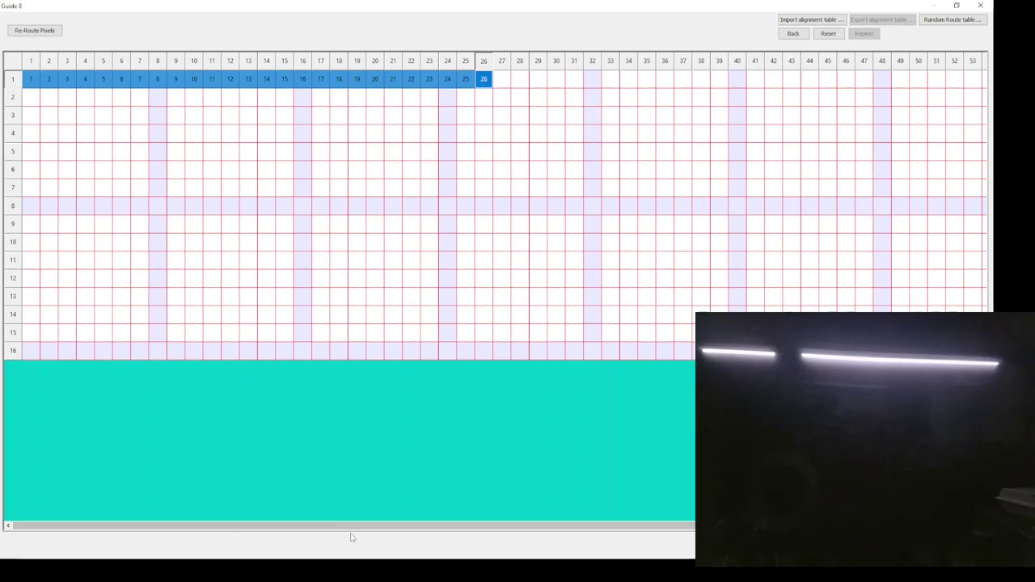
left_click_drag(353, 527, 564, 492)
left_click_drag(478, 527, 180, 483)
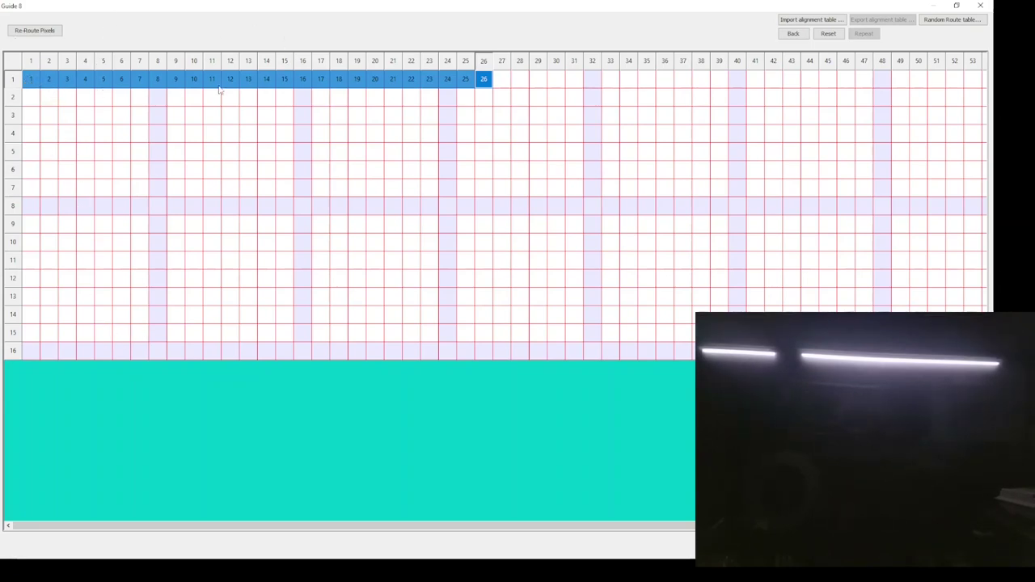
left_click_drag(496, 81, 756, 89)
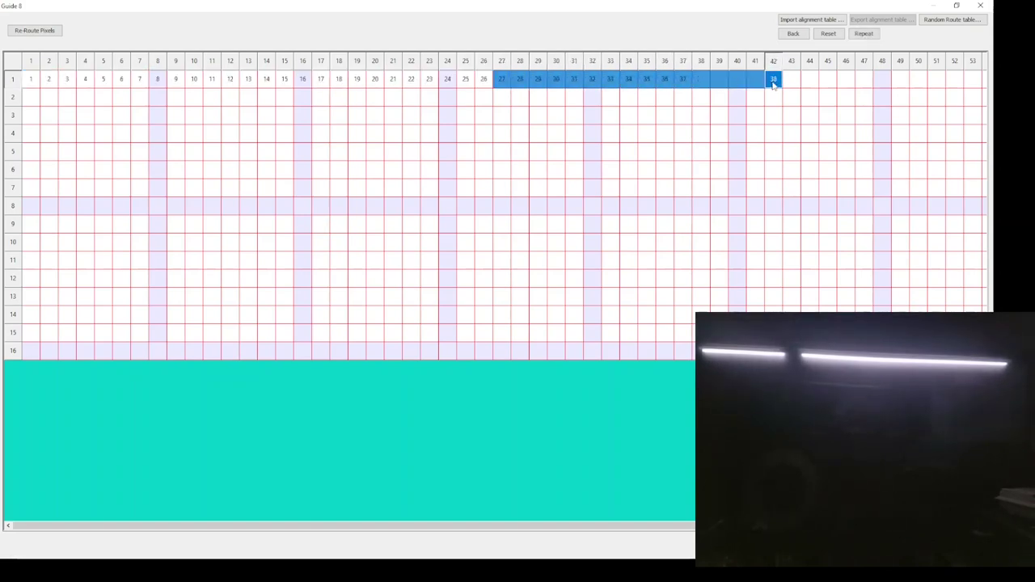
left_click(792, 33)
left_click_drag(702, 84, 985, 81)
left_click(789, 36)
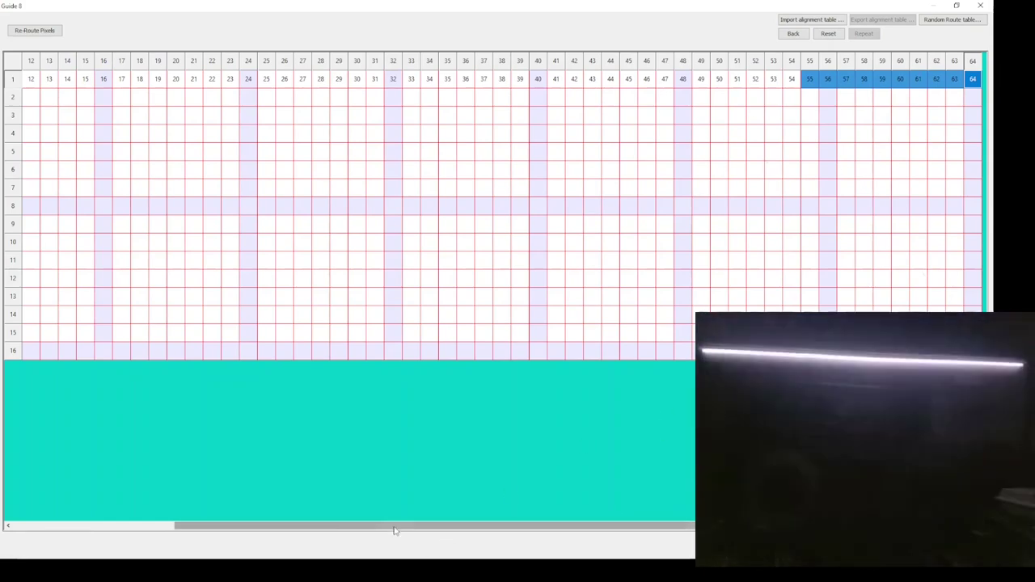
left_click_drag(396, 529, 194, 494)
- Number rows 2 through 16 down the first column and dismiss the Finished notice
left_click(30, 97)
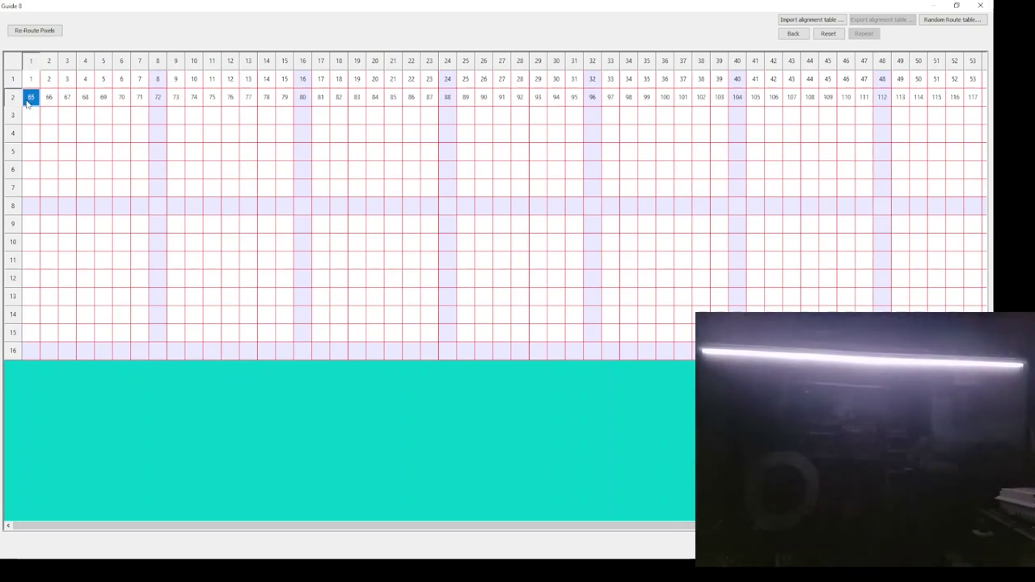
left_click(30, 116)
left_click(30, 133)
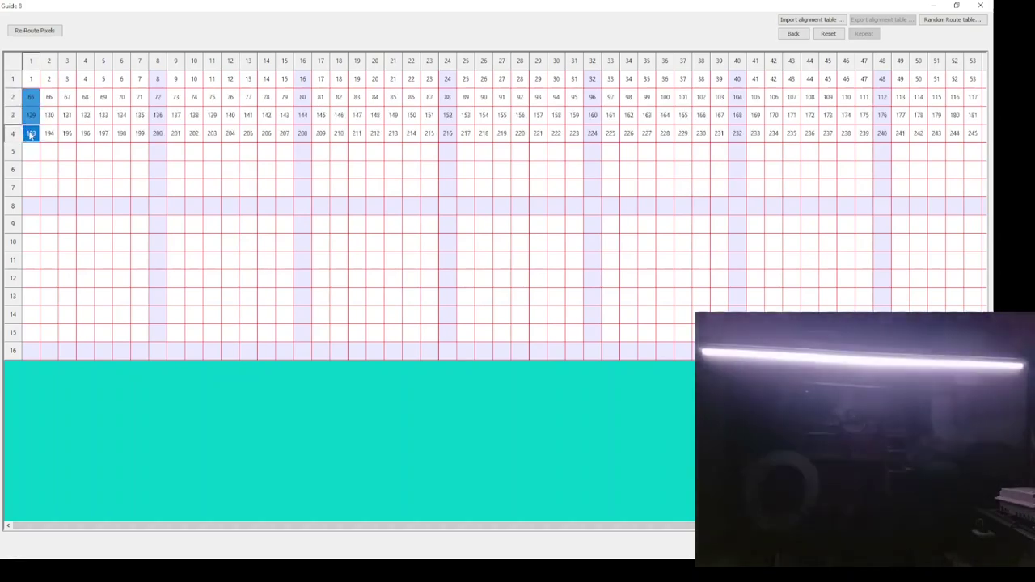
left_click_drag(29, 152, 35, 350)
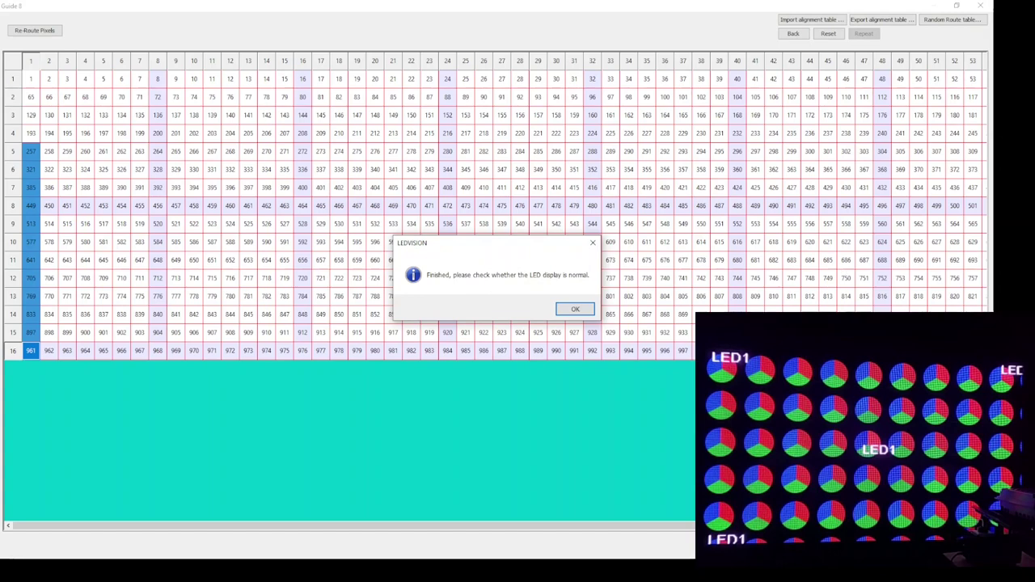
left_click(573, 311)
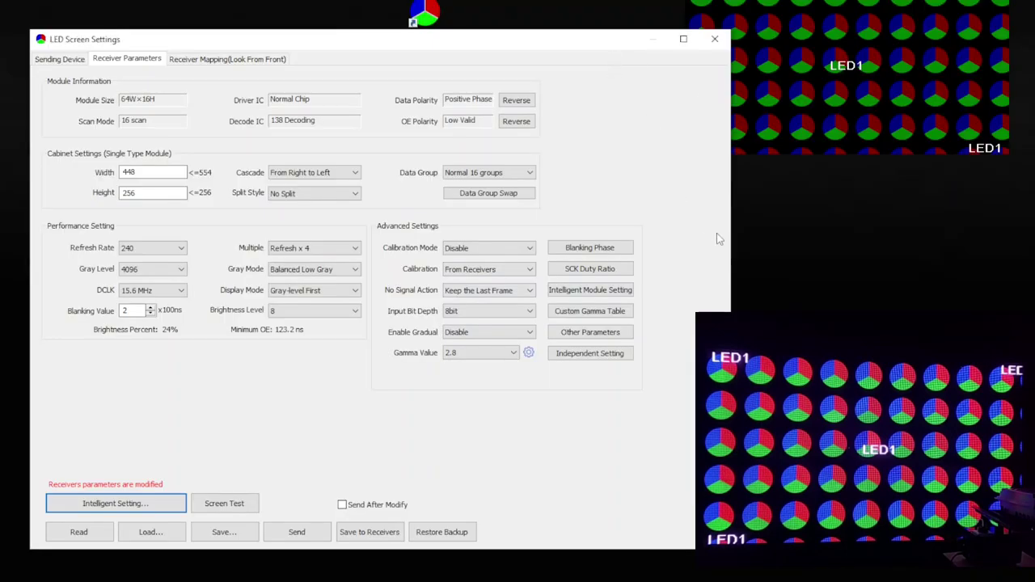
- Keep cascade From Right to Left and brightness level 8, then show Receiver Mapping (Look From Front)
left_click_drag(832, 104, 805, 152)
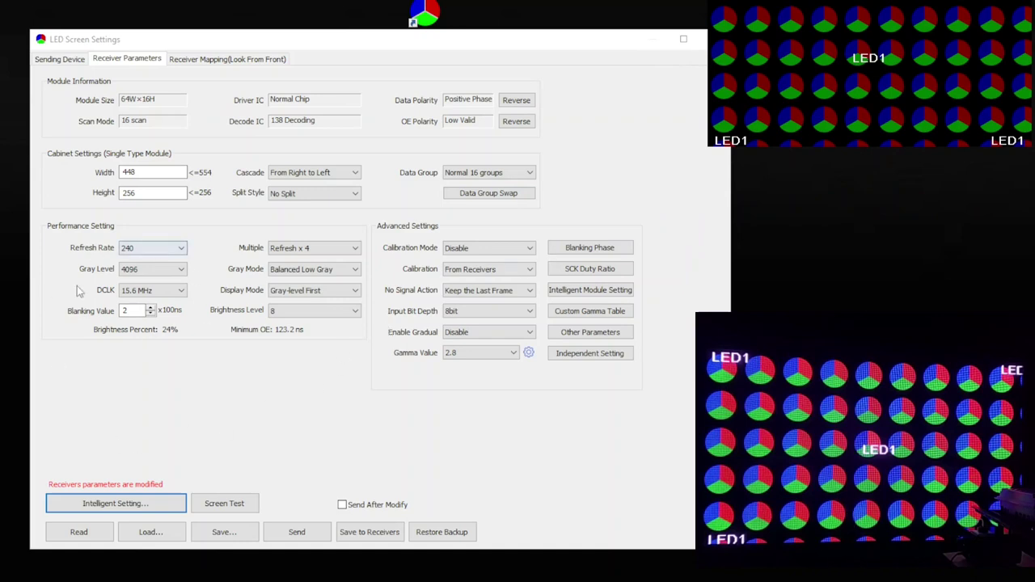
left_click(305, 310)
left_click(151, 174)
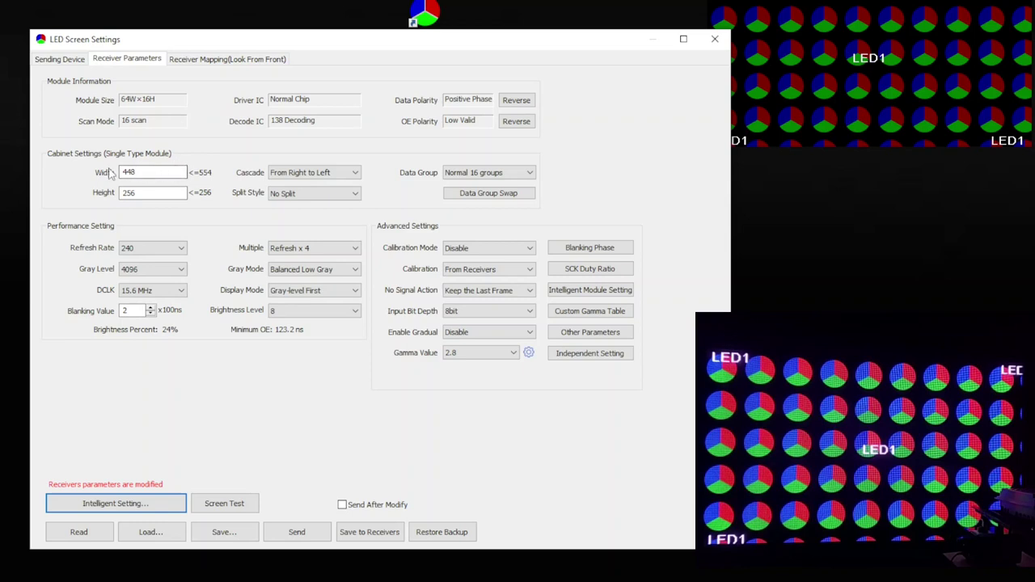
left_click(138, 192)
left_click(289, 174)
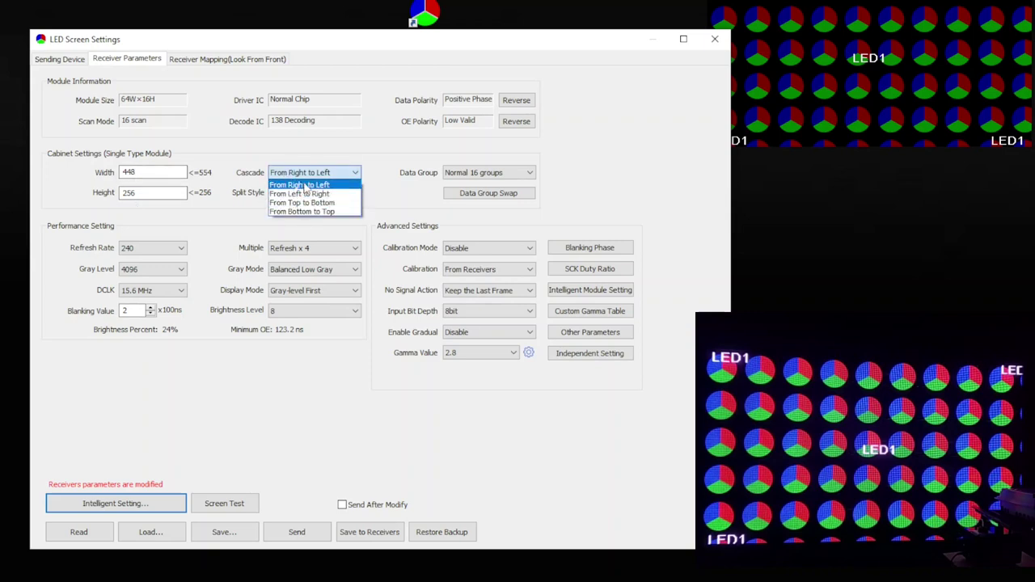
left_click(238, 154)
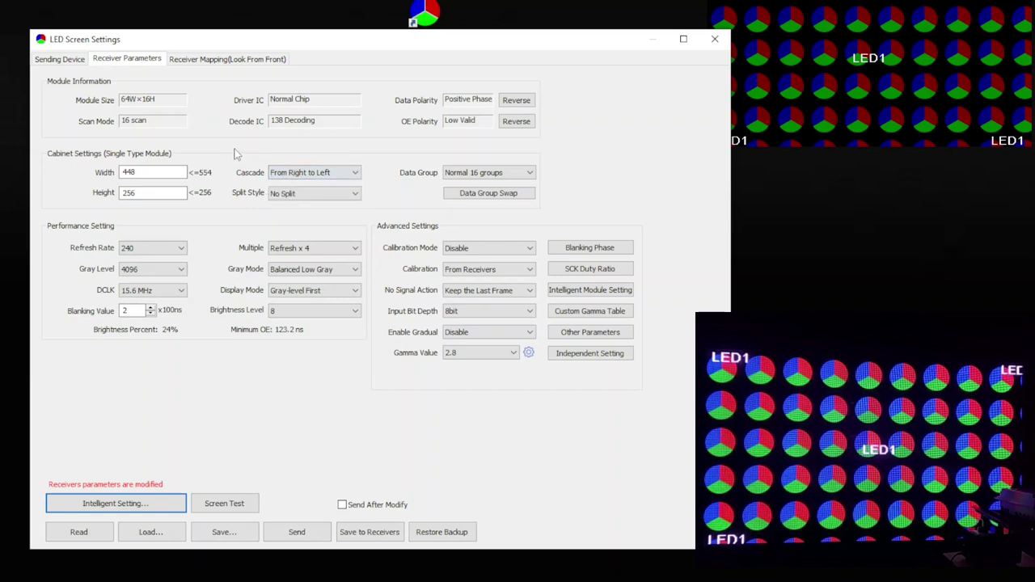
left_click(289, 316)
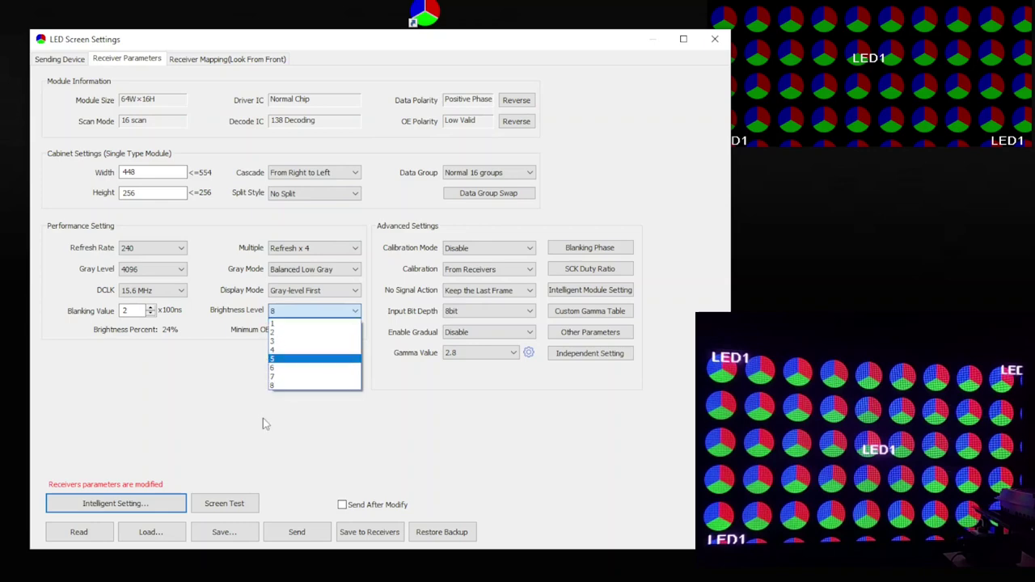
left_click(283, 385)
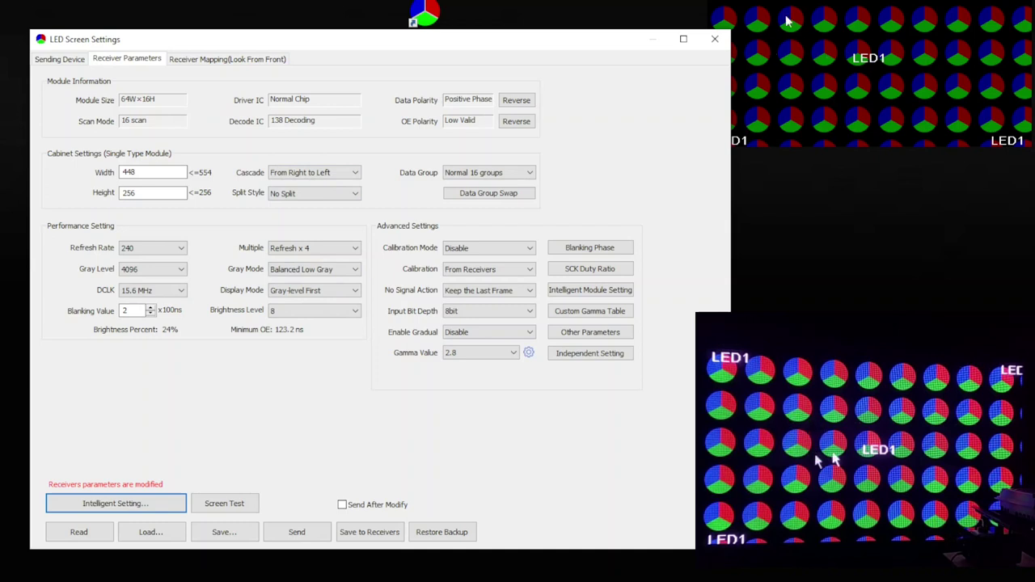
double_click(138, 99)
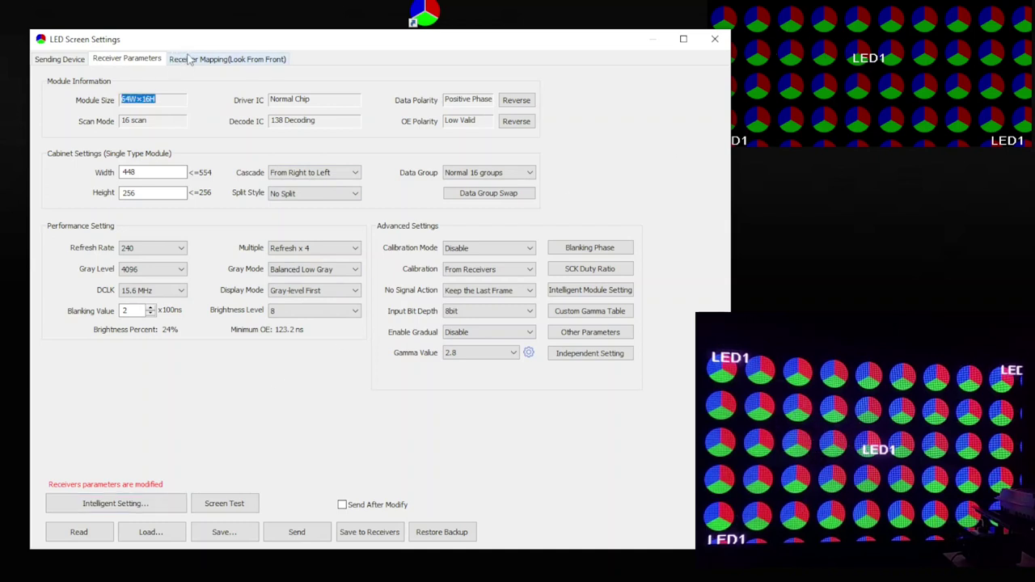
left_click(188, 62)
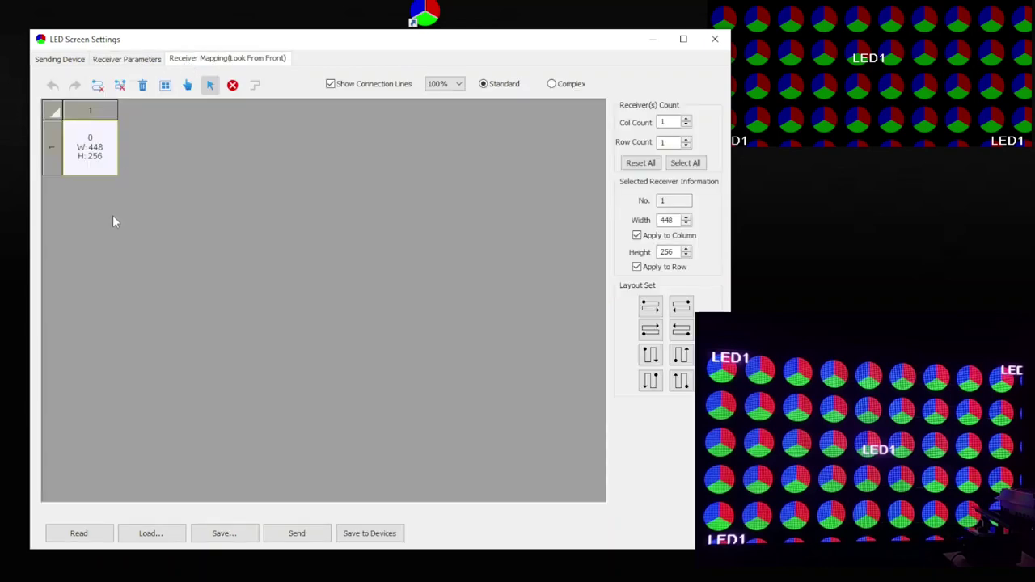
- Number the single 448×256 receiver cell as receiver 1
left_click(90, 147)
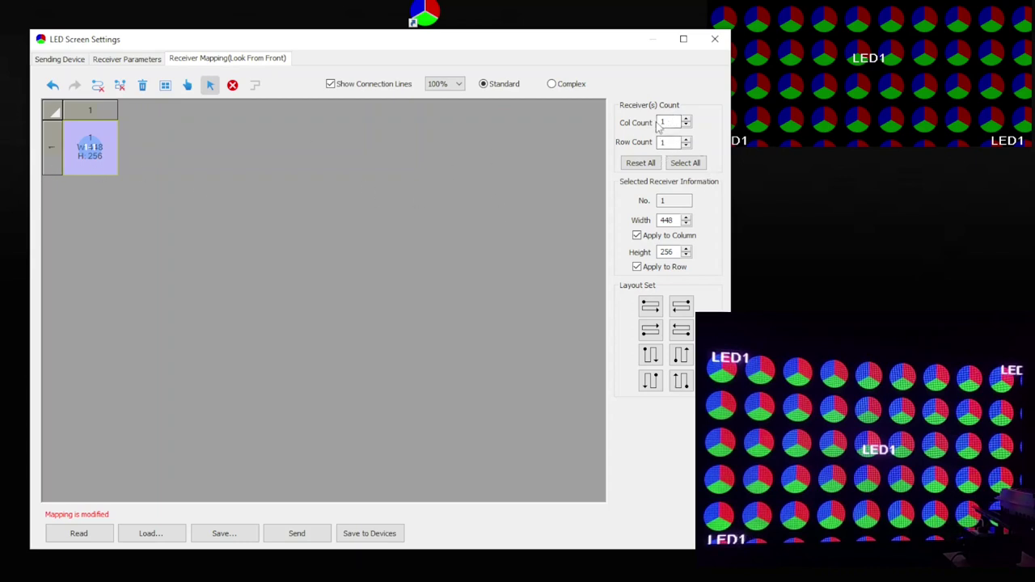
left_click(105, 161)
left_click(131, 148)
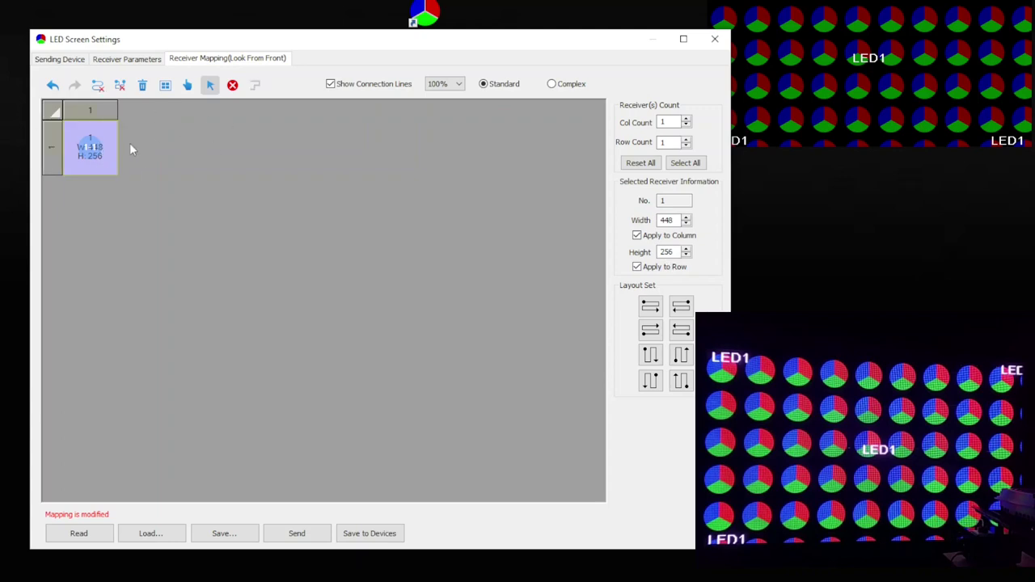
left_click(86, 164)
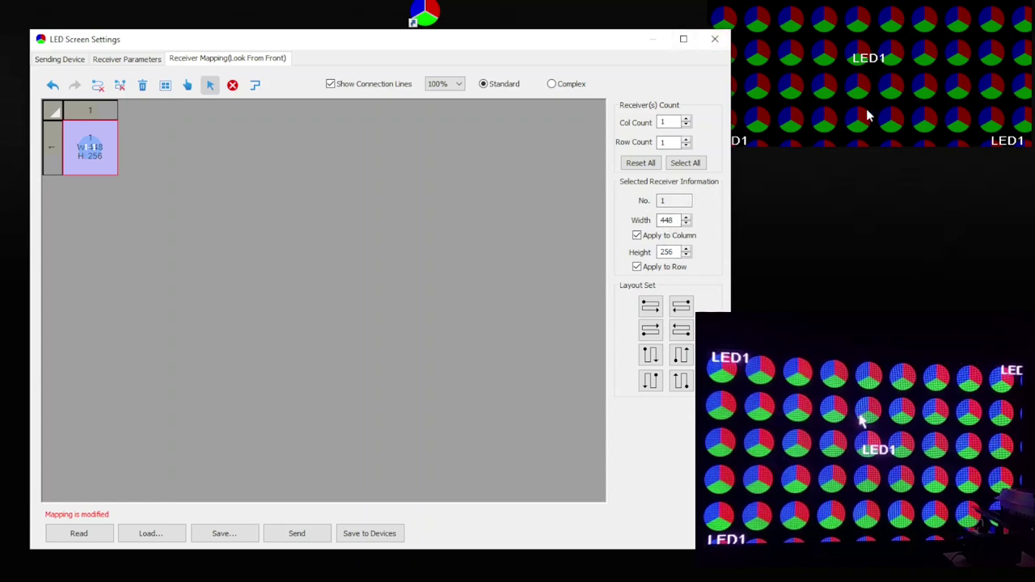
left_click(138, 157)
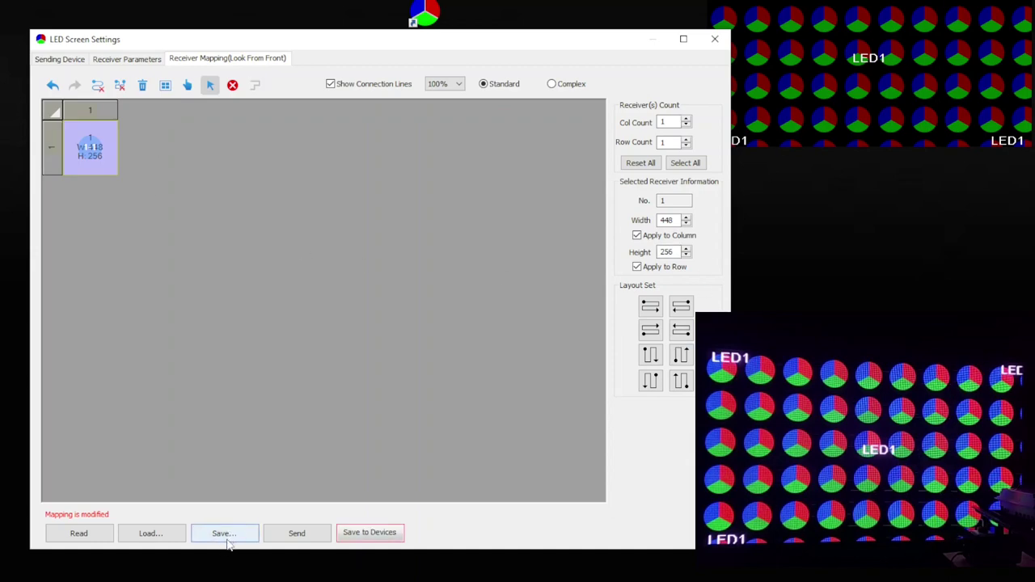
- Save the receiver mapping to the devices, confirm success, and close LED Screen Settings
left_click(376, 539)
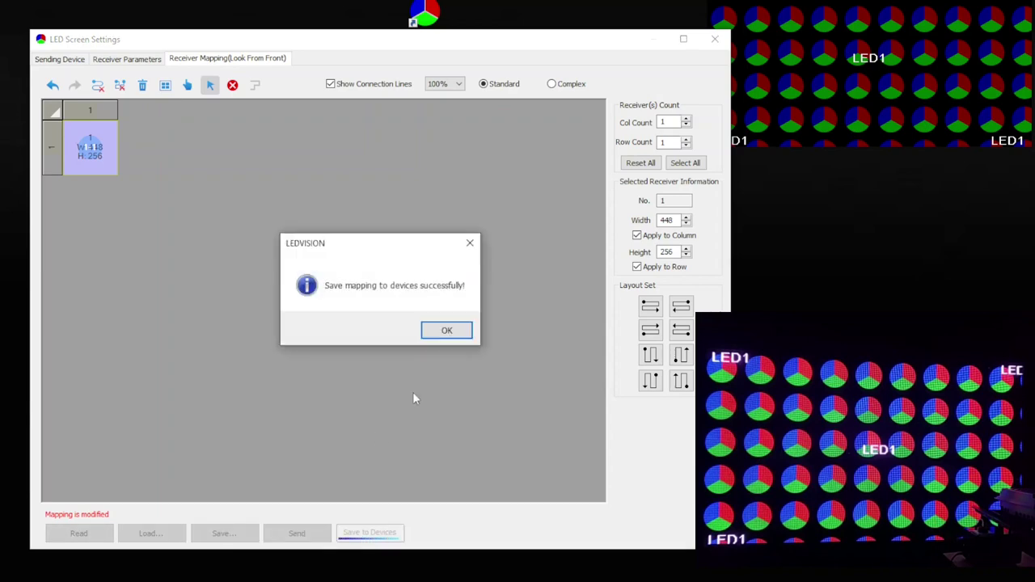
left_click(447, 331)
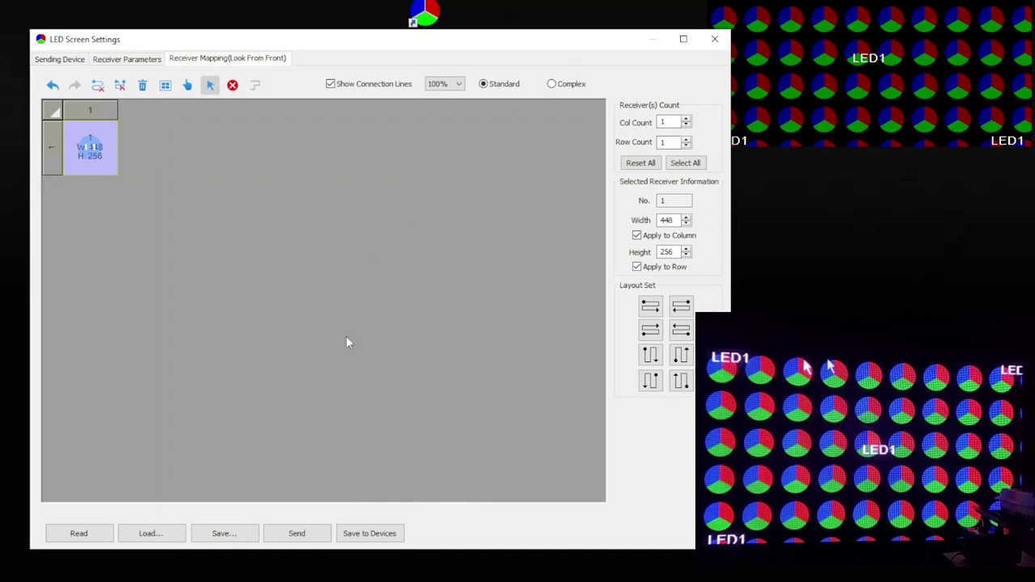
left_click(701, 45)
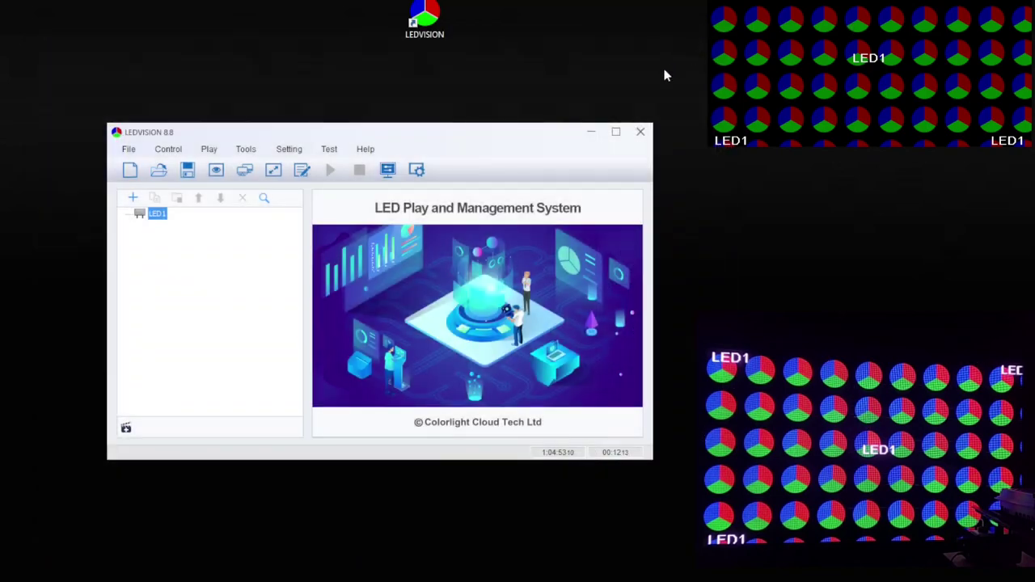
- Set LED1's screen size to width 448 and height 256 in Screen Size and Count Settings
left_click(168, 149)
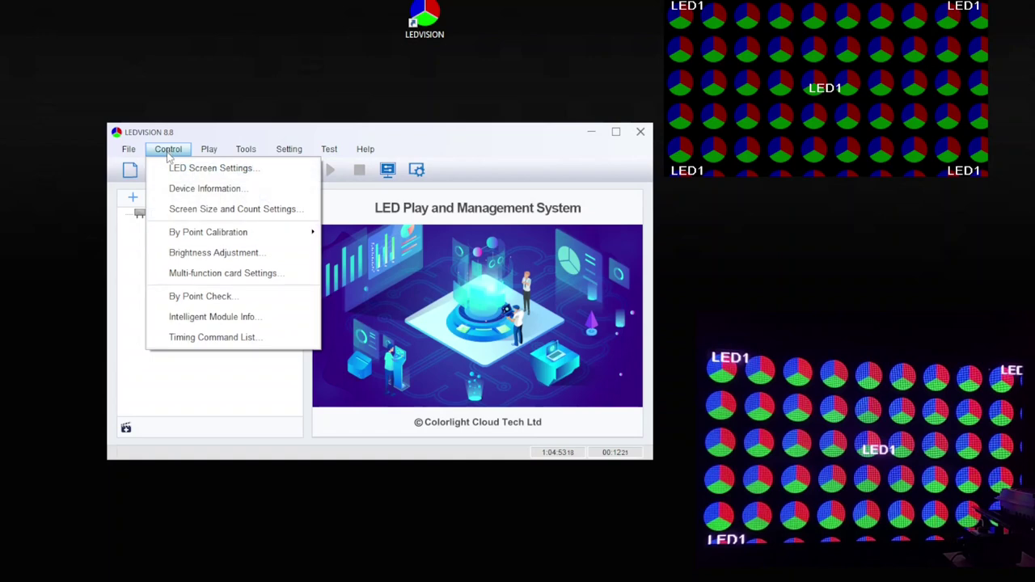
left_click(172, 212)
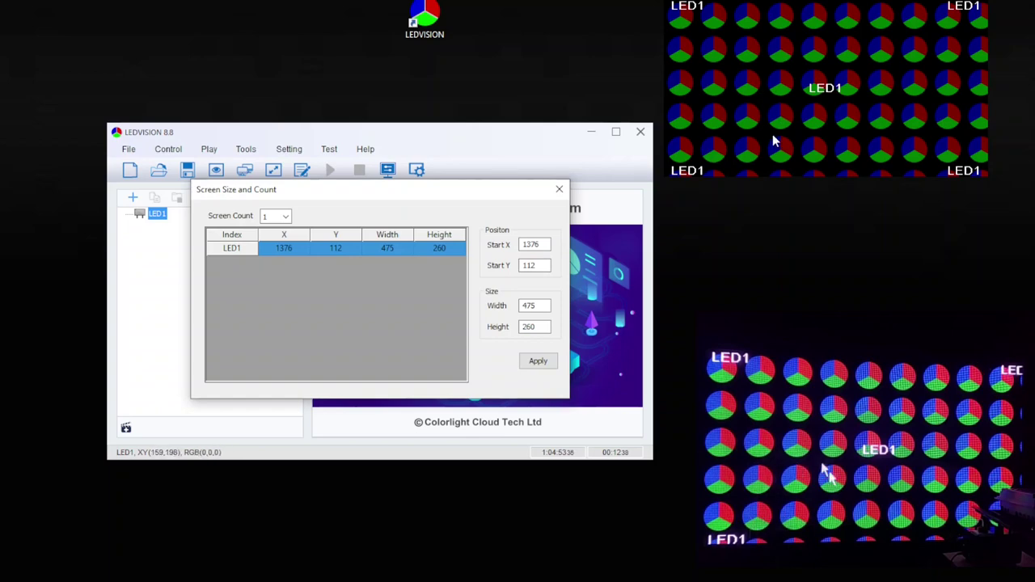
key("Tab")
type("448")
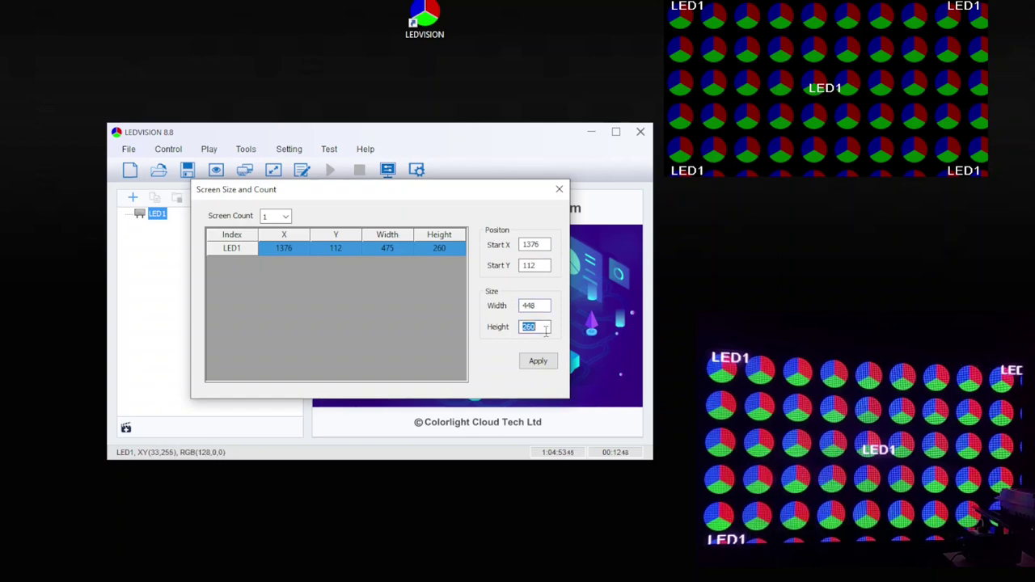
type("2")
left_click(539, 360)
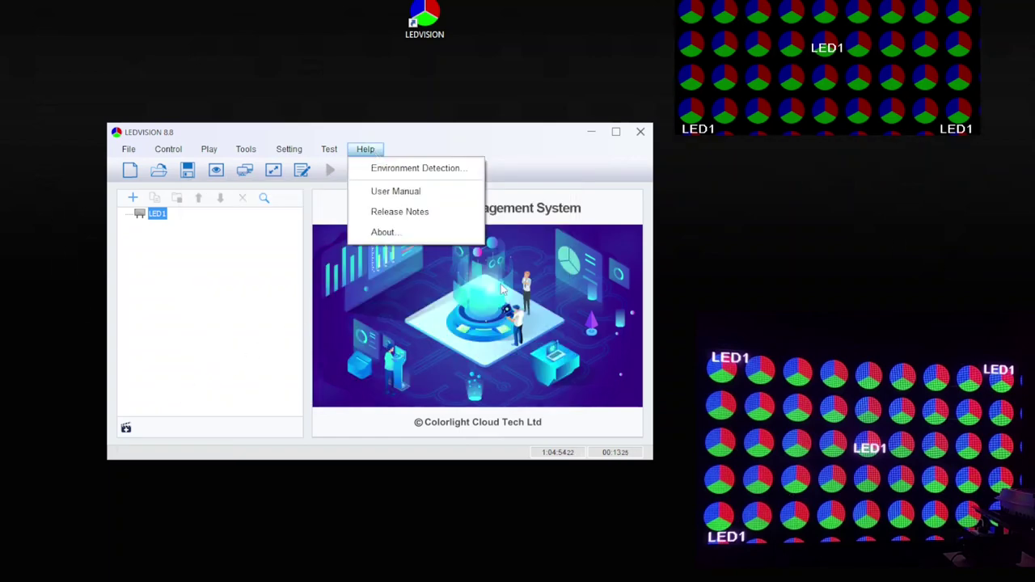
mouse_move(328, 151)
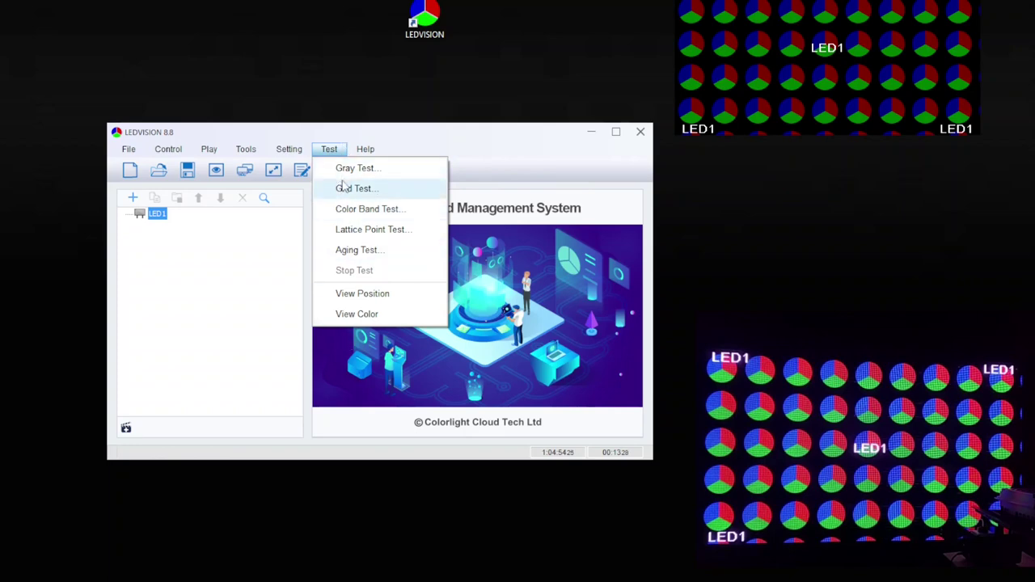
left_click(349, 169)
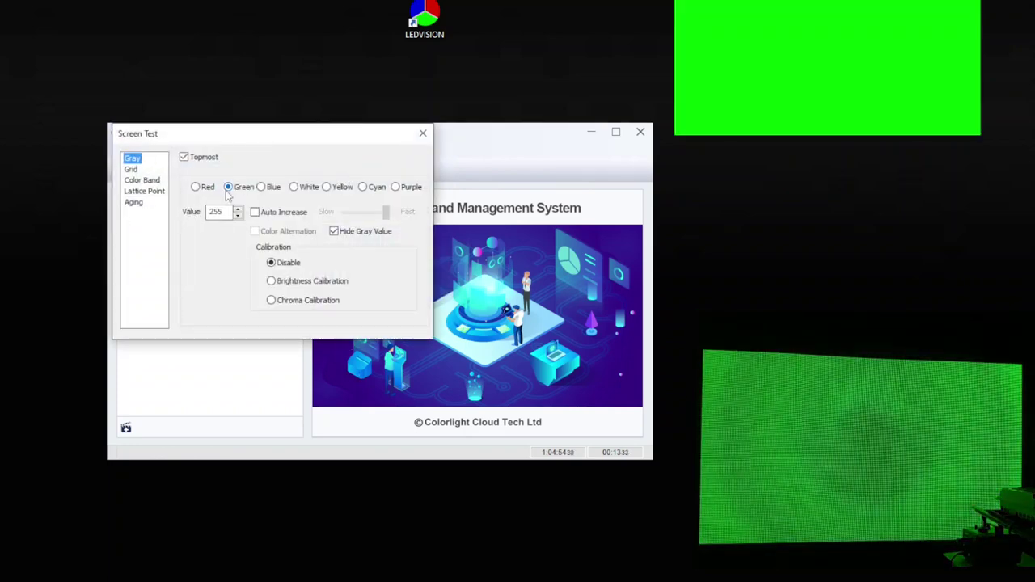
left_click(262, 188)
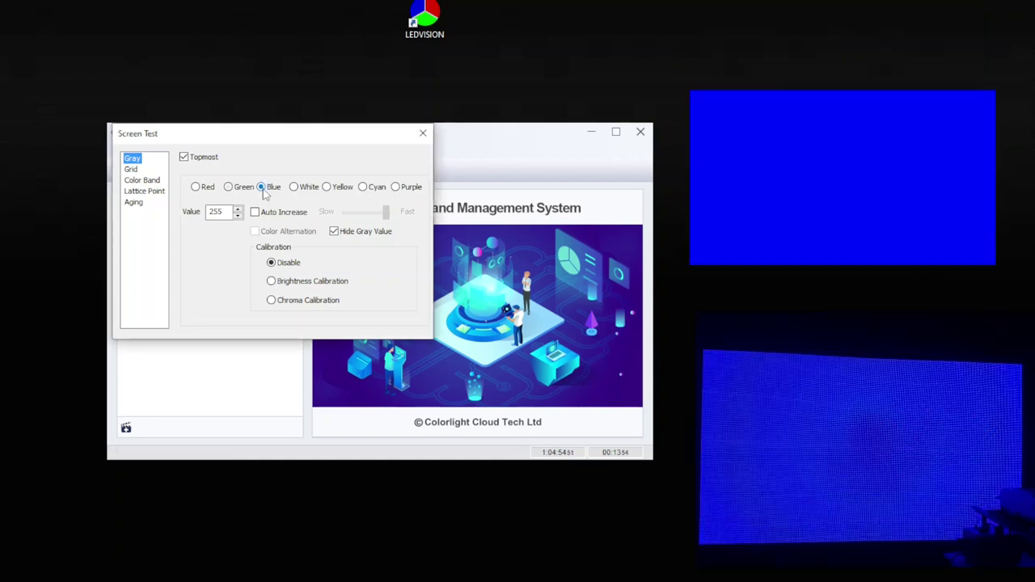
left_click(294, 188)
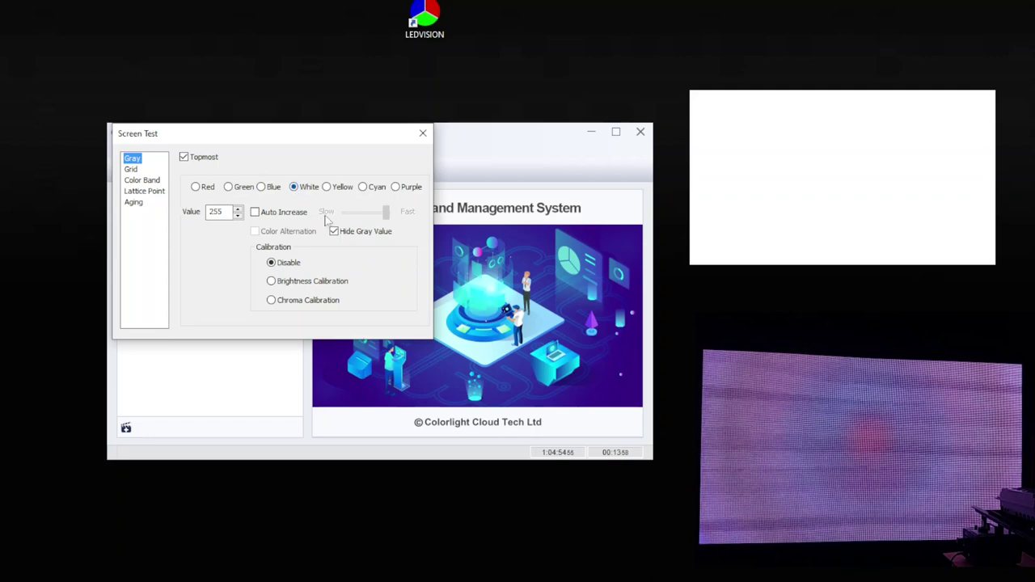
left_click(328, 188)
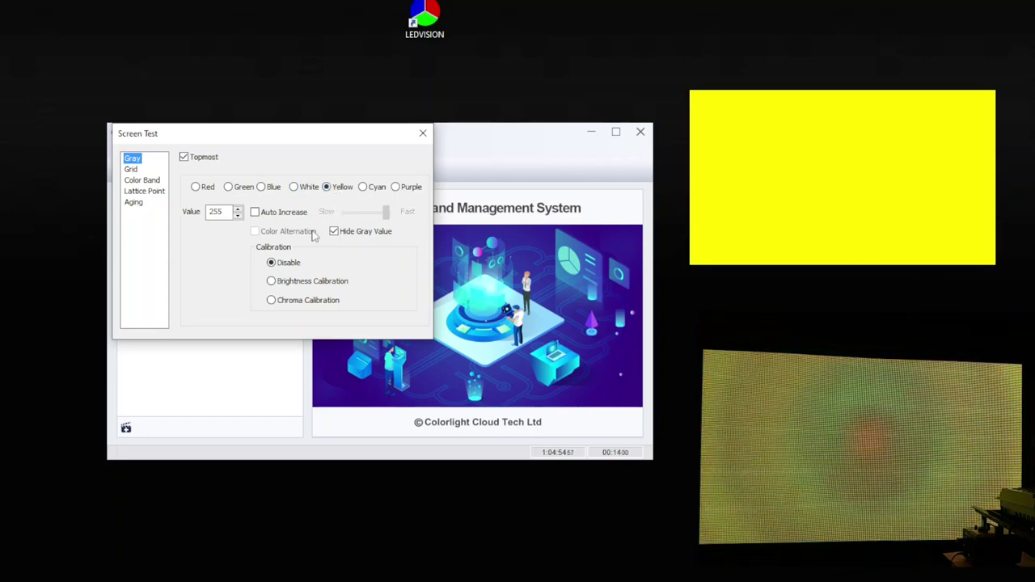
left_click(254, 212)
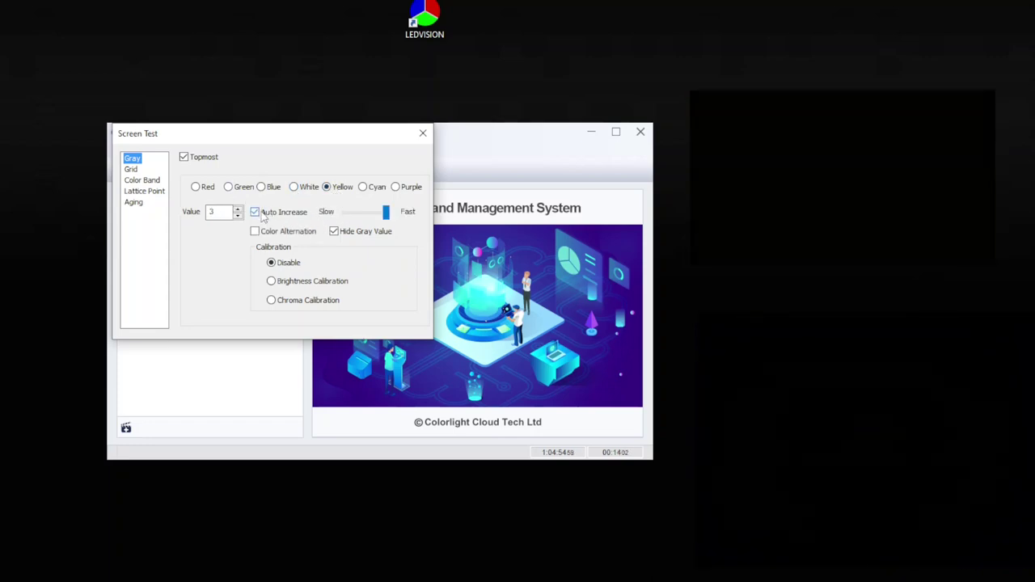
key("Escape")
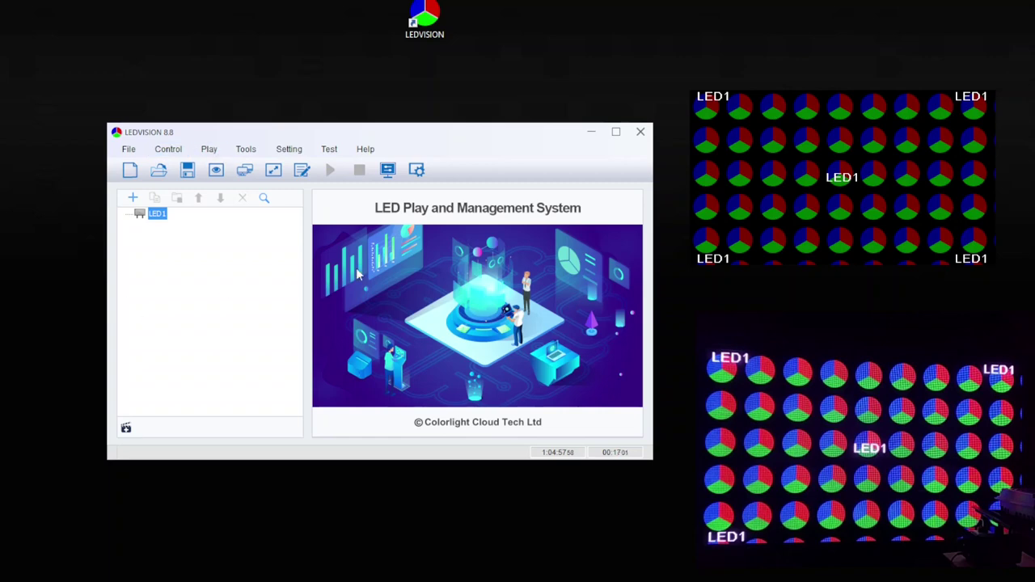
- Add Normal Page 1 to LED1 with File Window 1 filling the full 448×256 screen
right_click(156, 220)
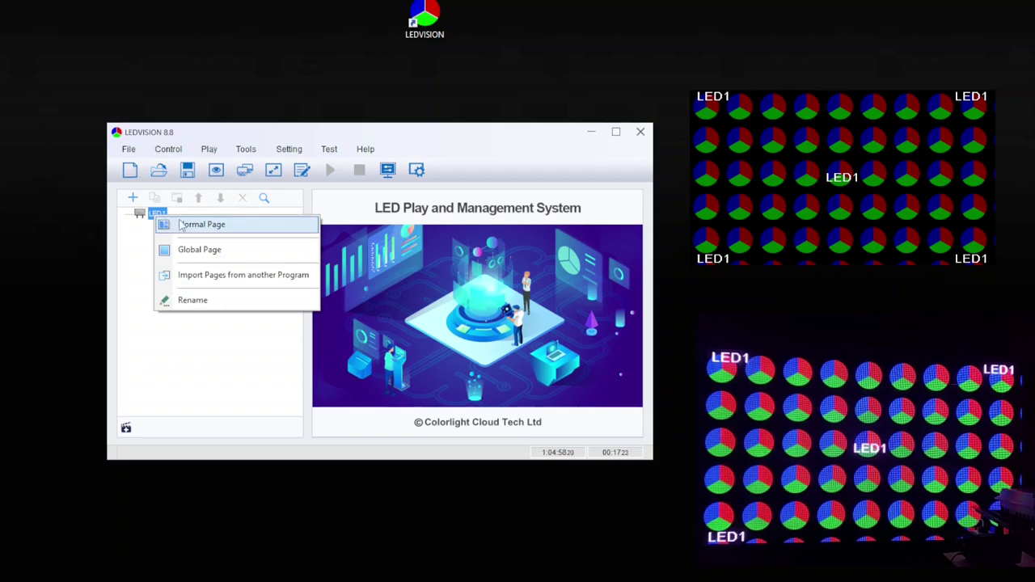
left_click(208, 225)
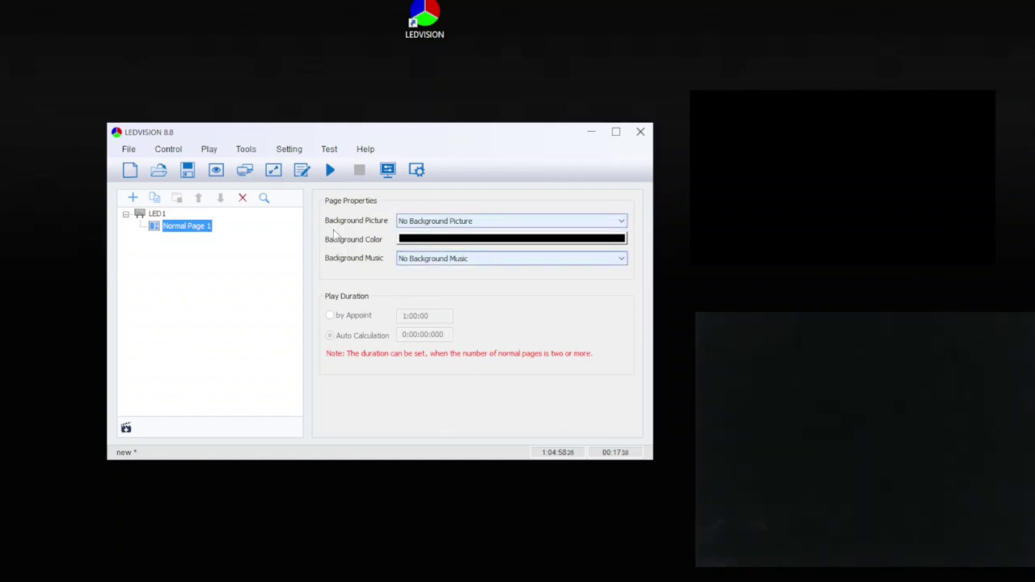
right_click(197, 230)
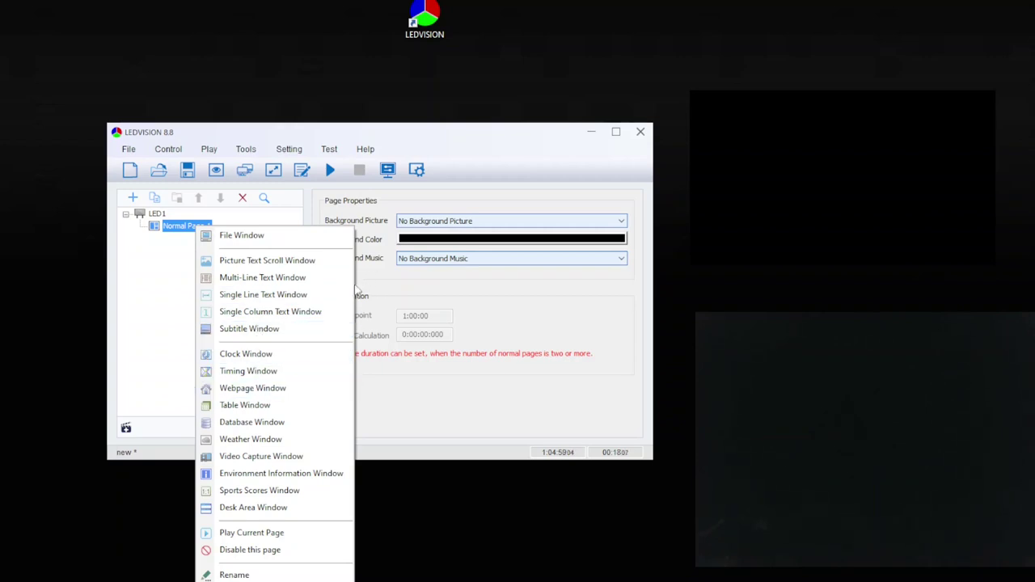
left_click(265, 238)
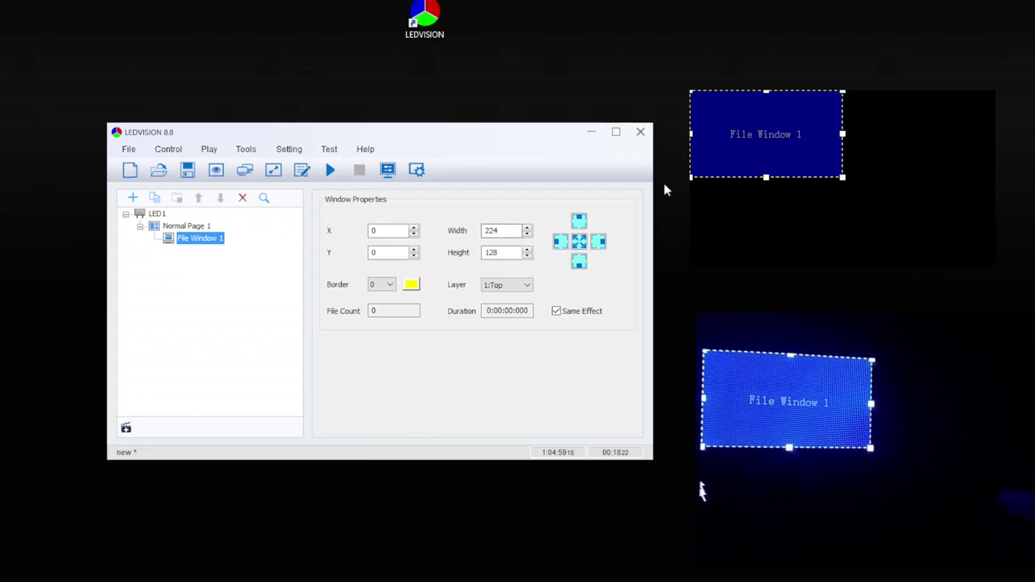
left_click_drag(843, 178, 880, 226)
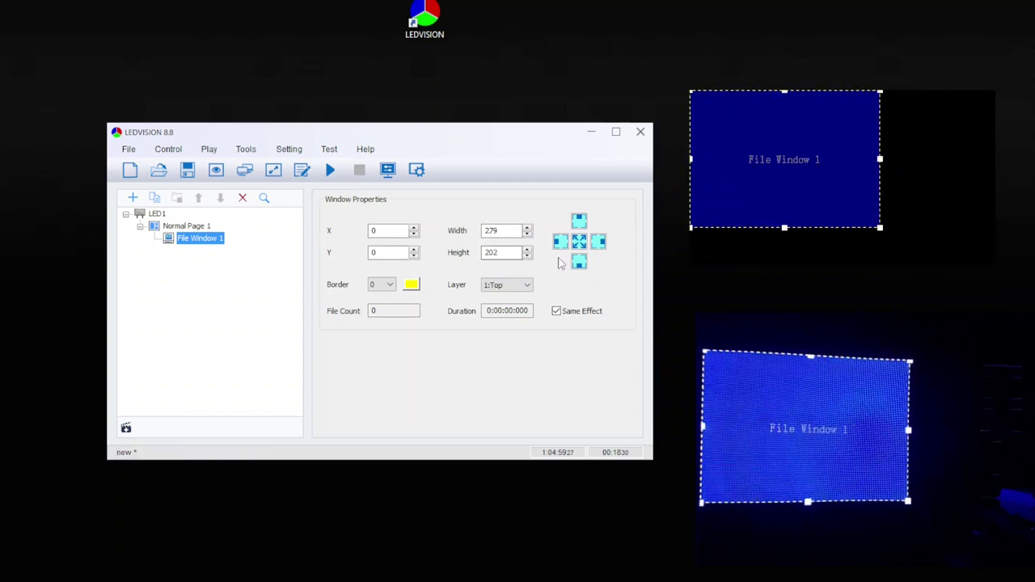
left_click(579, 241)
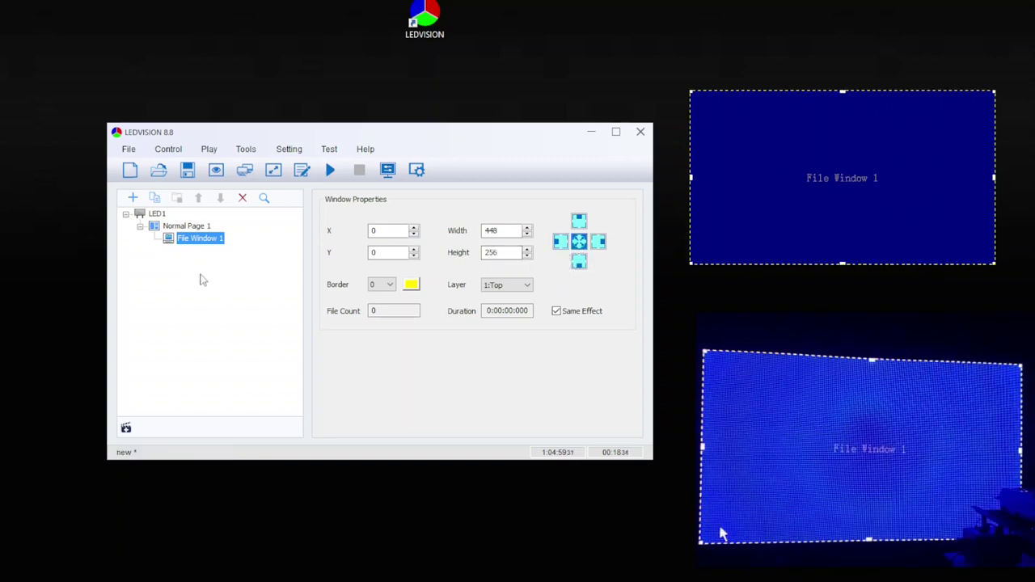
right_click(214, 247)
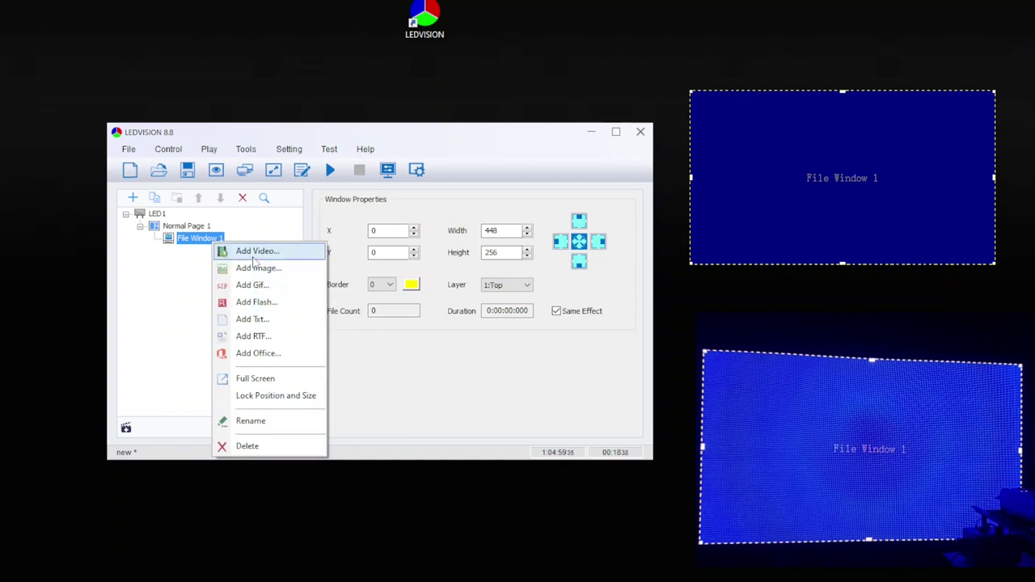
- Add 127-large_default.jpg to File Window 1, narrow it, and set In/Out effects to 01:No Effect
left_click(292, 275)
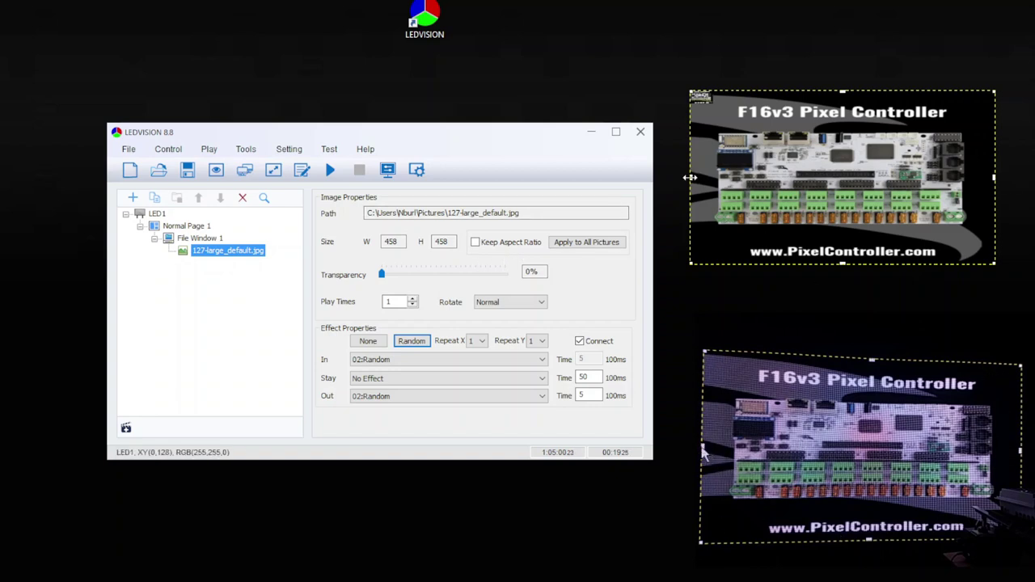
left_click_drag(693, 178, 787, 178)
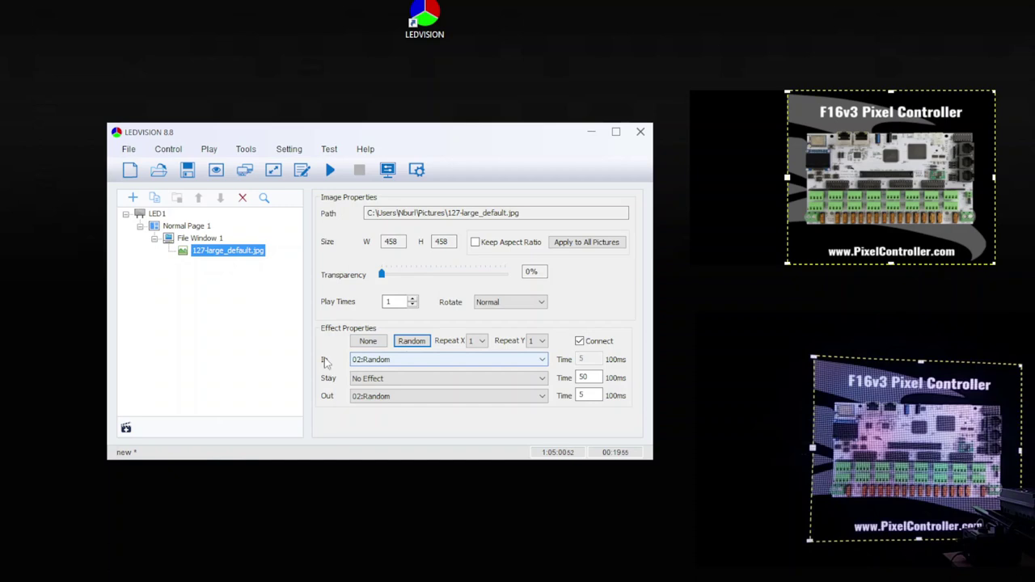
left_click(406, 366)
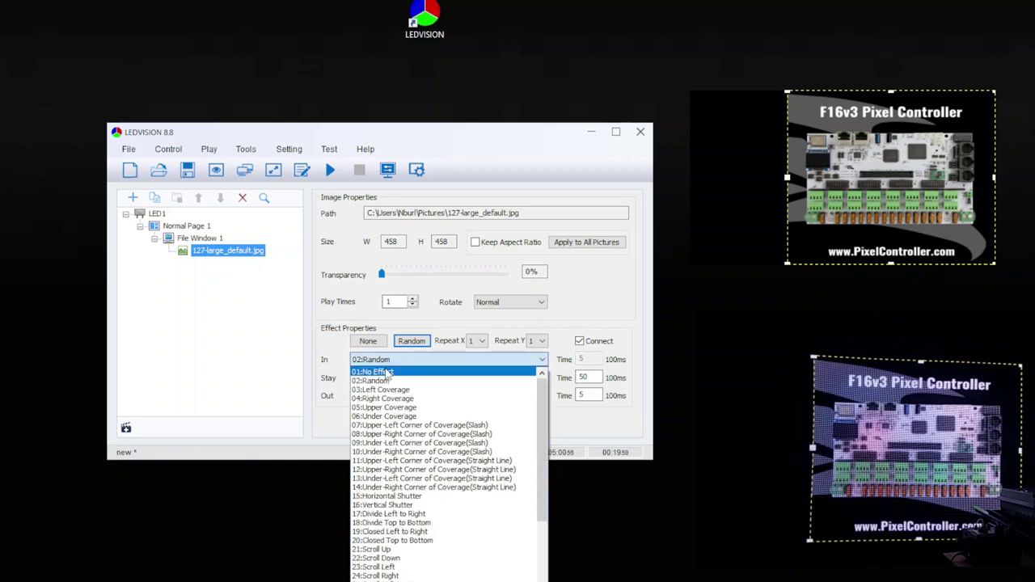
left_click(386, 372)
left_click(388, 395)
scroll(404, 291, "down", 5)
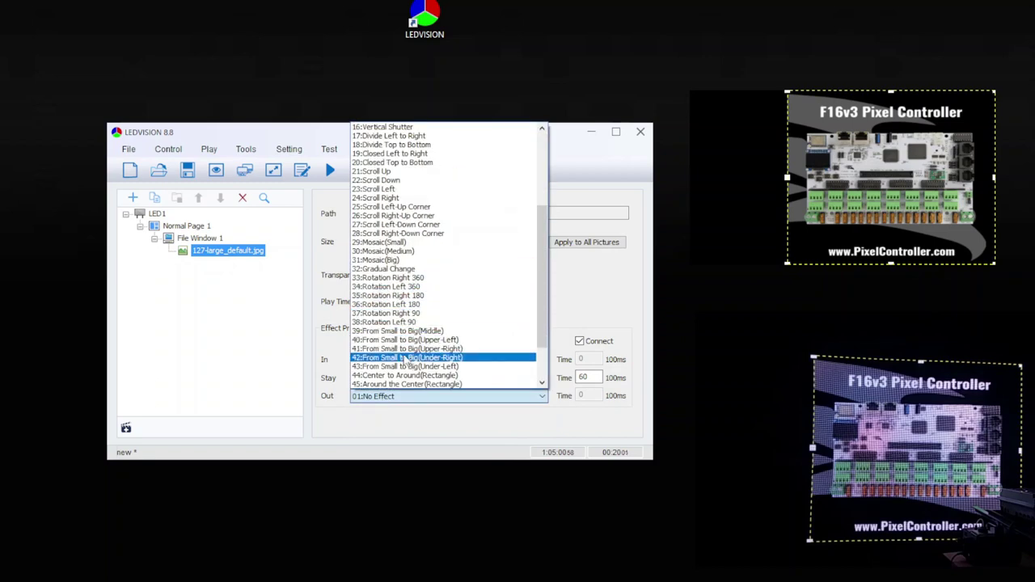
scroll(388, 299, "up", 5)
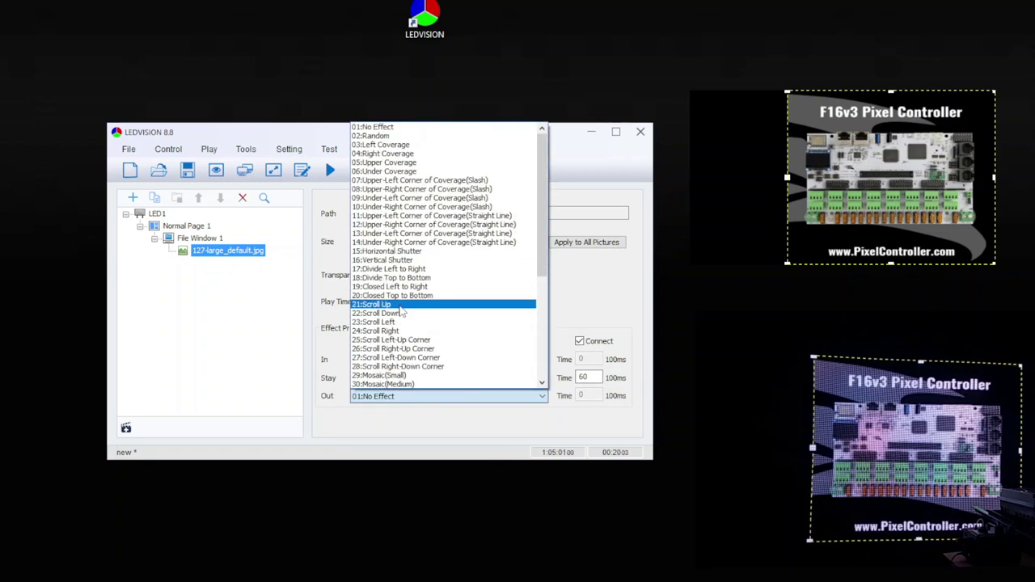
left_click(385, 128)
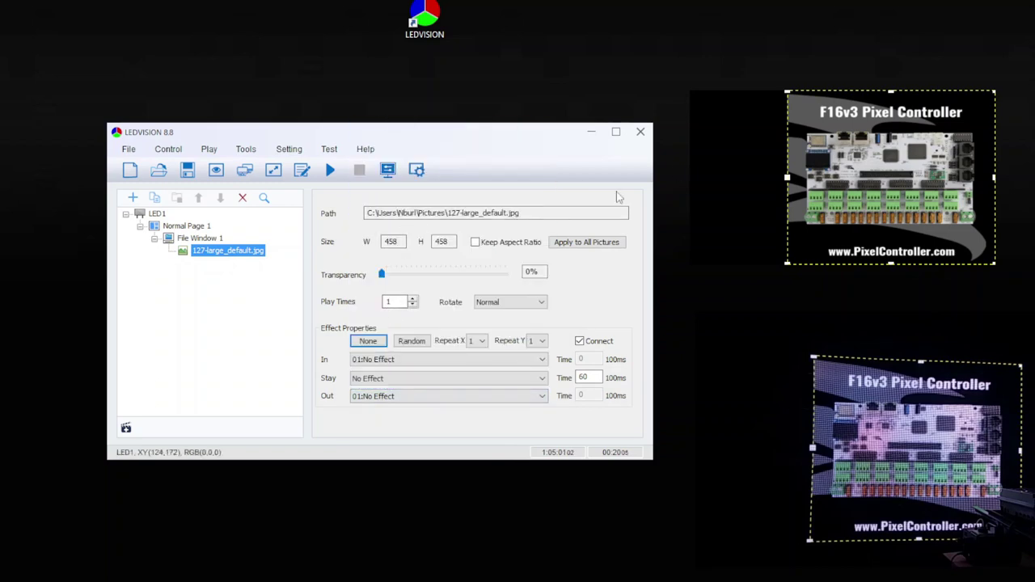
- Load the video 'xlights full tutorial 2023.mp4' from Videos into File Window 1
right_click(199, 240)
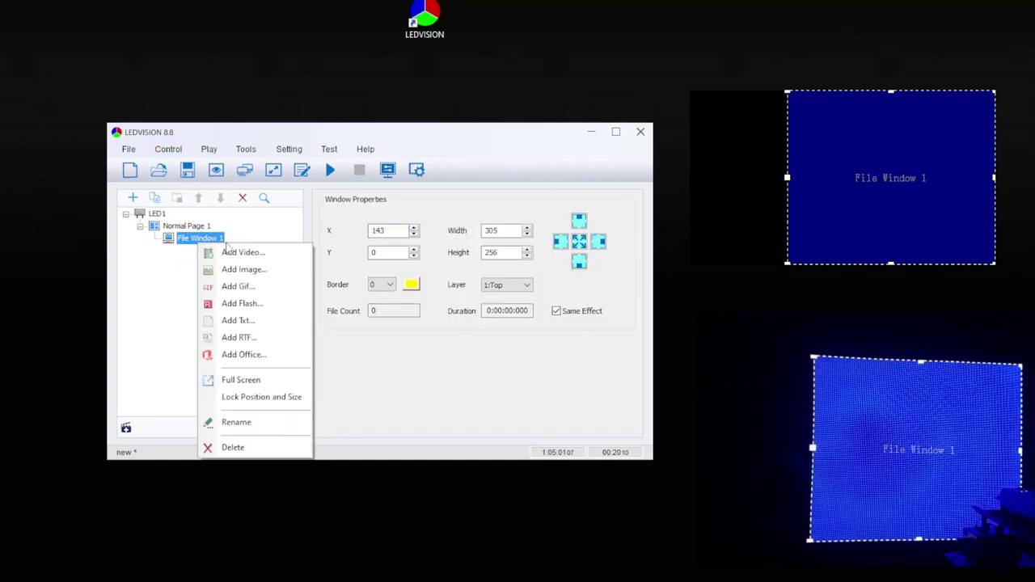
left_click(242, 252)
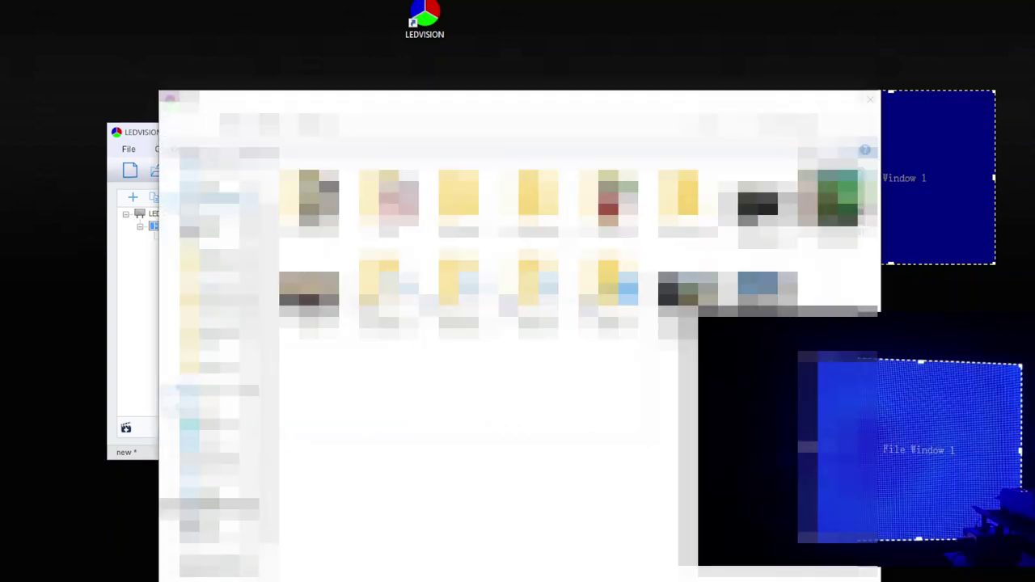
left_click(219, 233)
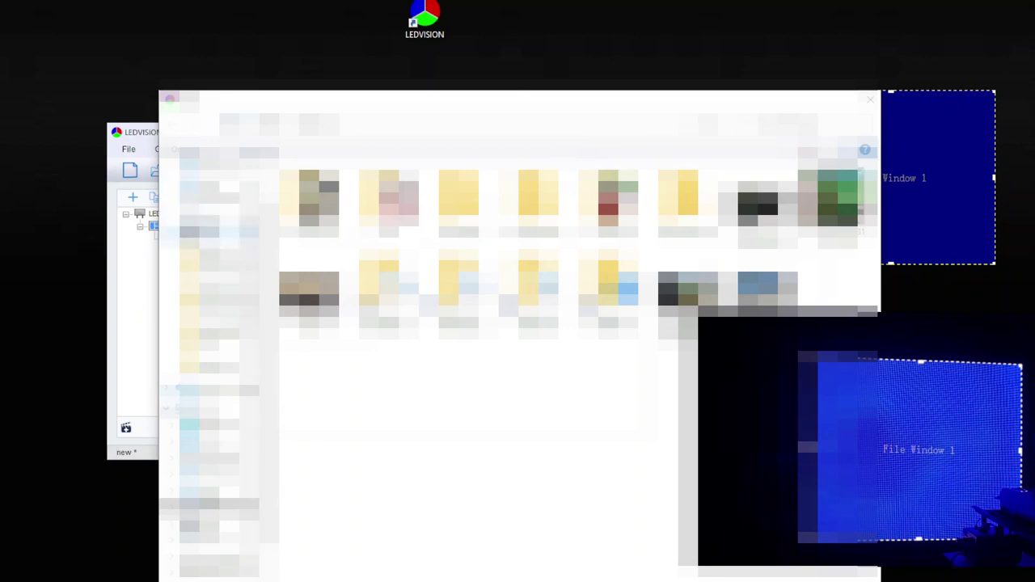
scroll(566, 364, "down", 3)
double_click(581, 413)
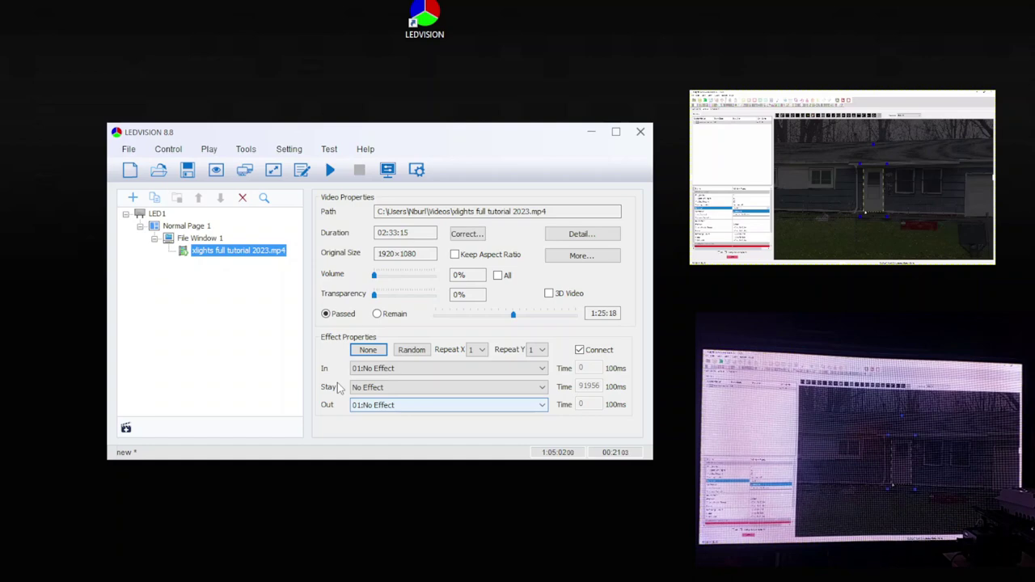
key("Up")
key("Up")
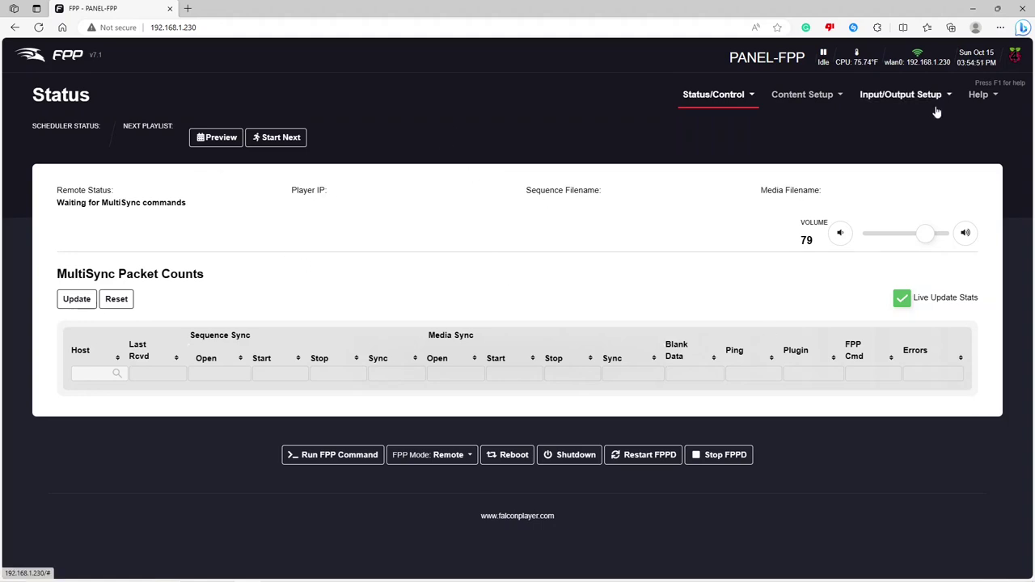
- Go to Input/Output Setup > Channel Outputs in FPP
left_click(908, 95)
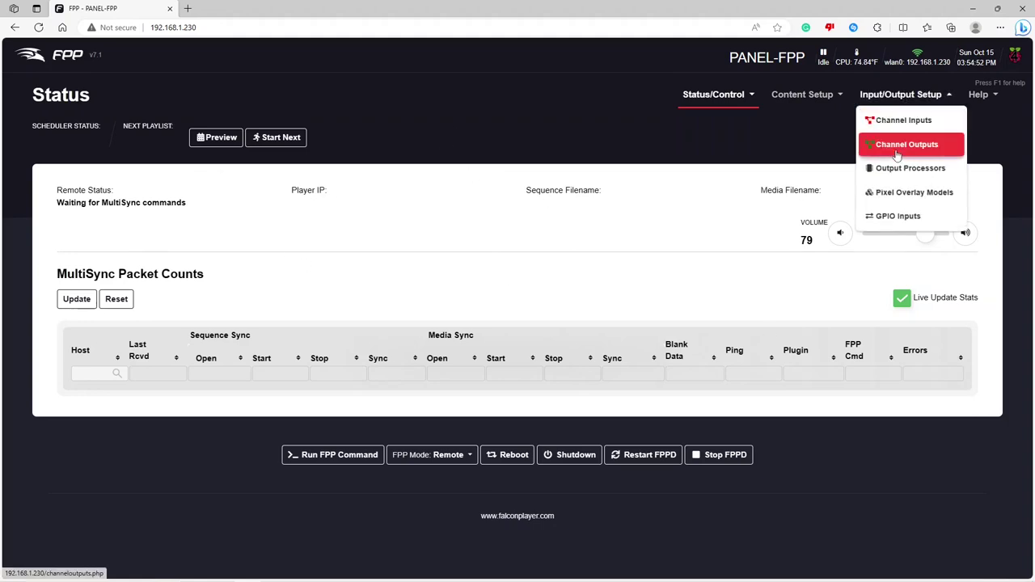
left_click(898, 147)
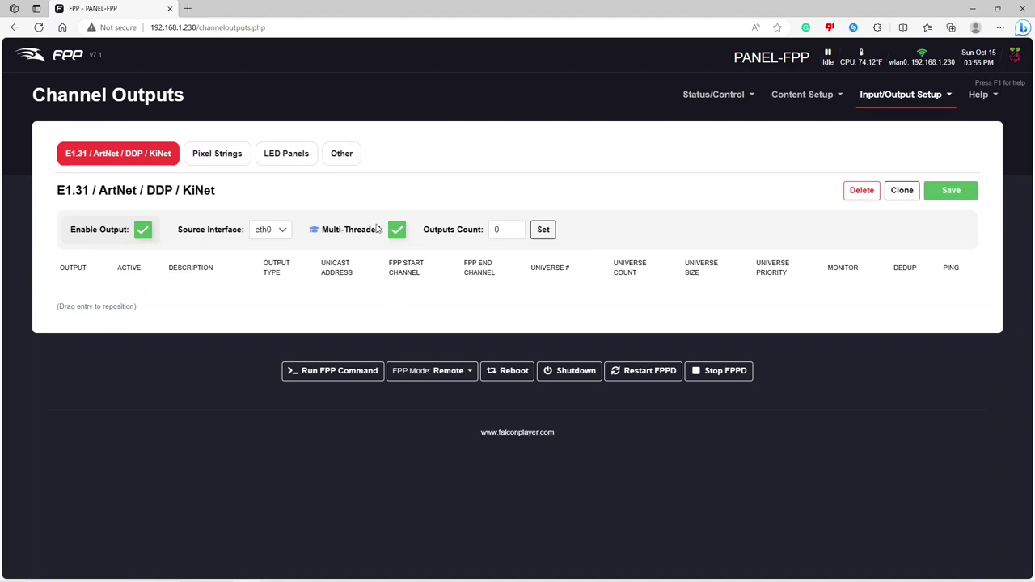
left_click(283, 156)
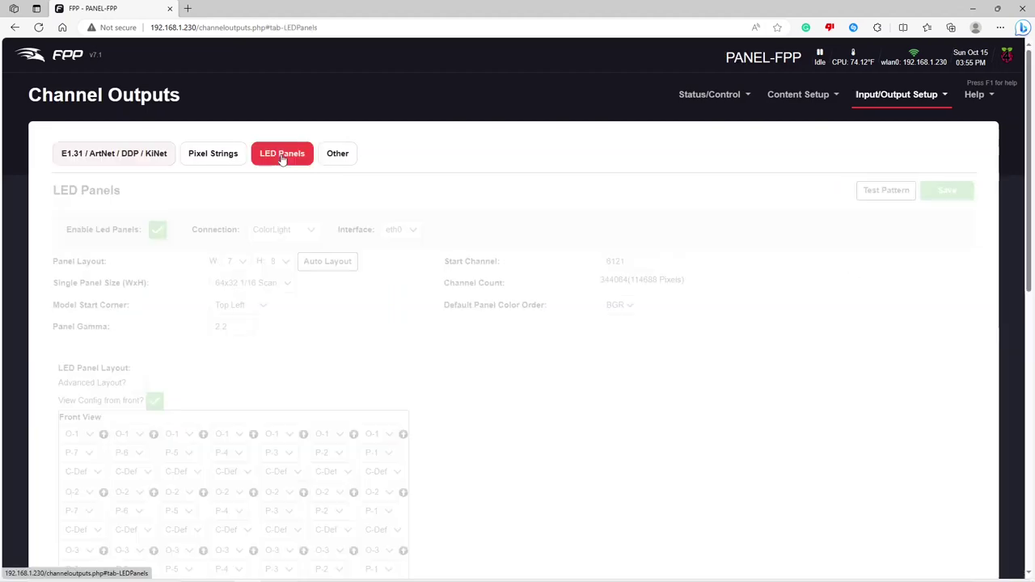
scroll(259, 173, "down", 1)
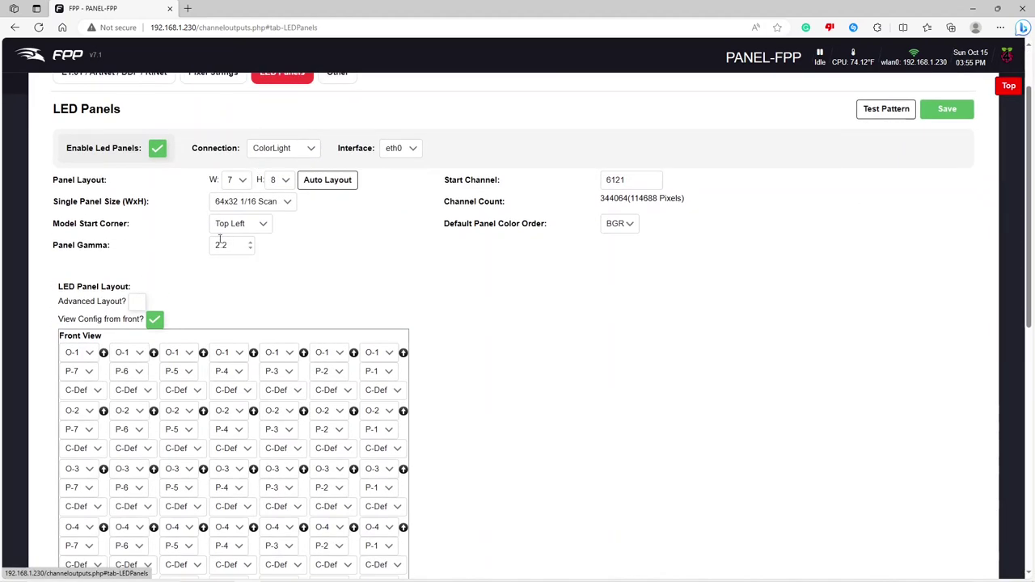
left_click(279, 150)
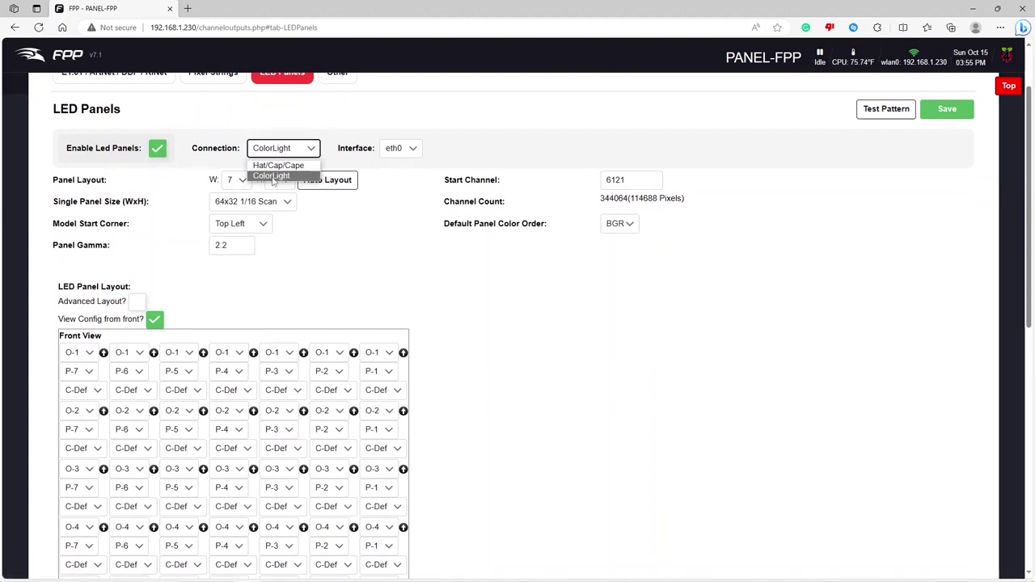
left_click(360, 213)
left_click(391, 153)
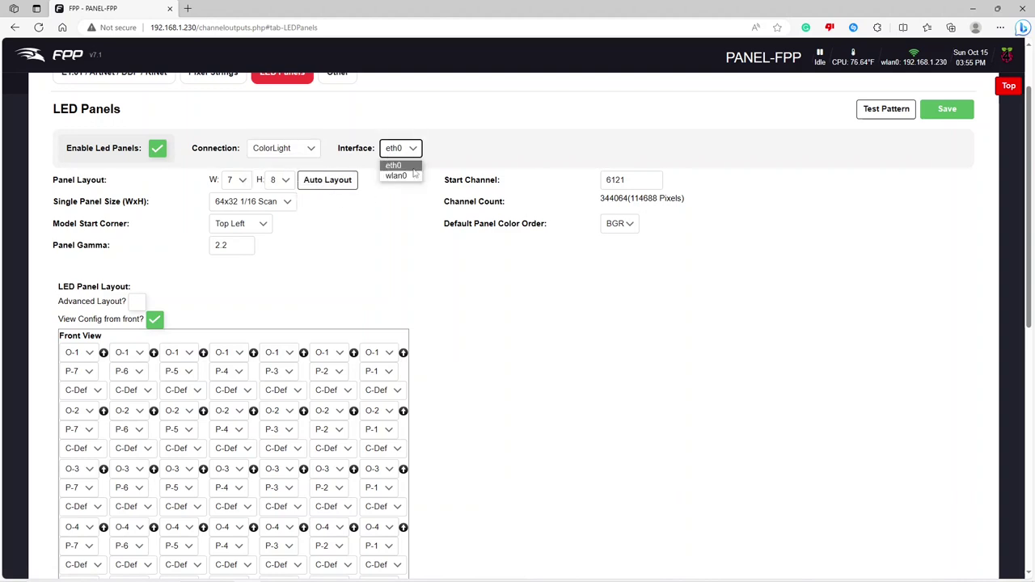
left_click(455, 150)
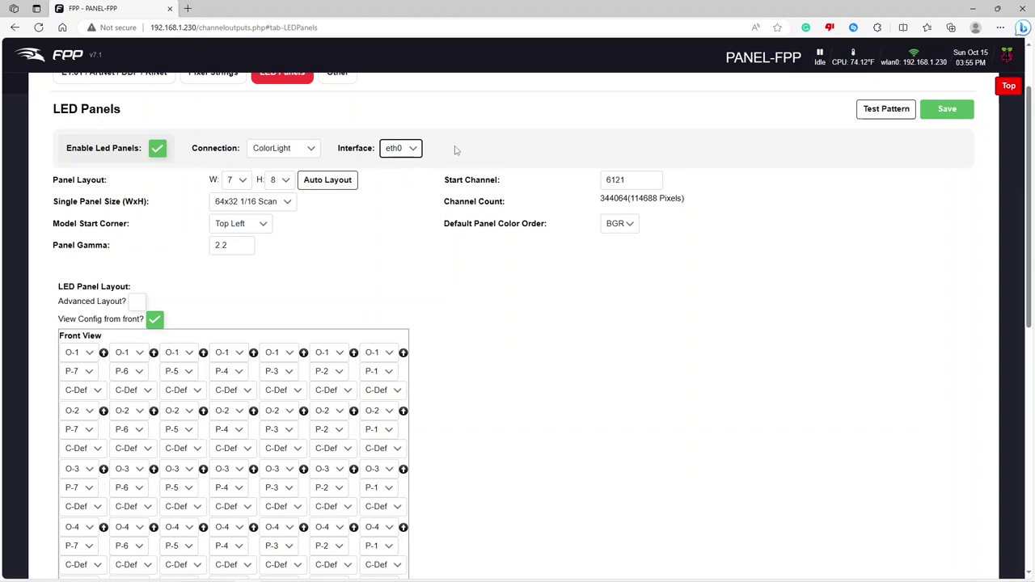
left_click(237, 180)
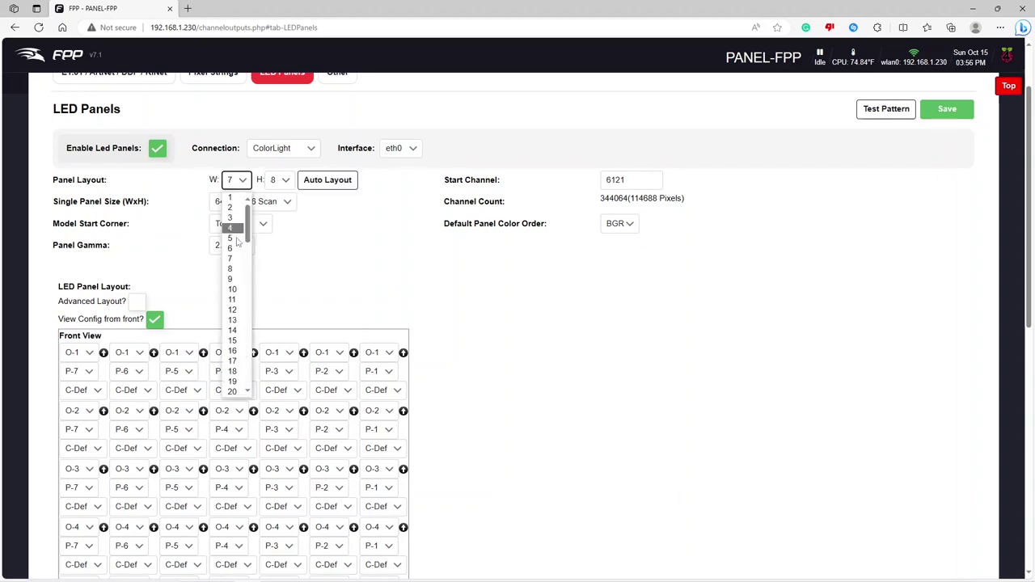
left_click(232, 260)
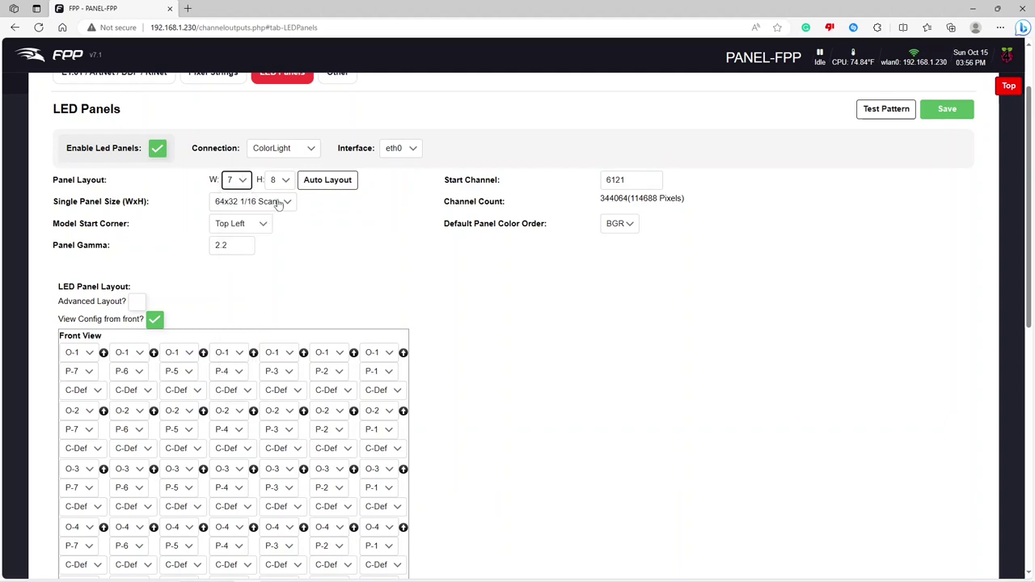
left_click(283, 202)
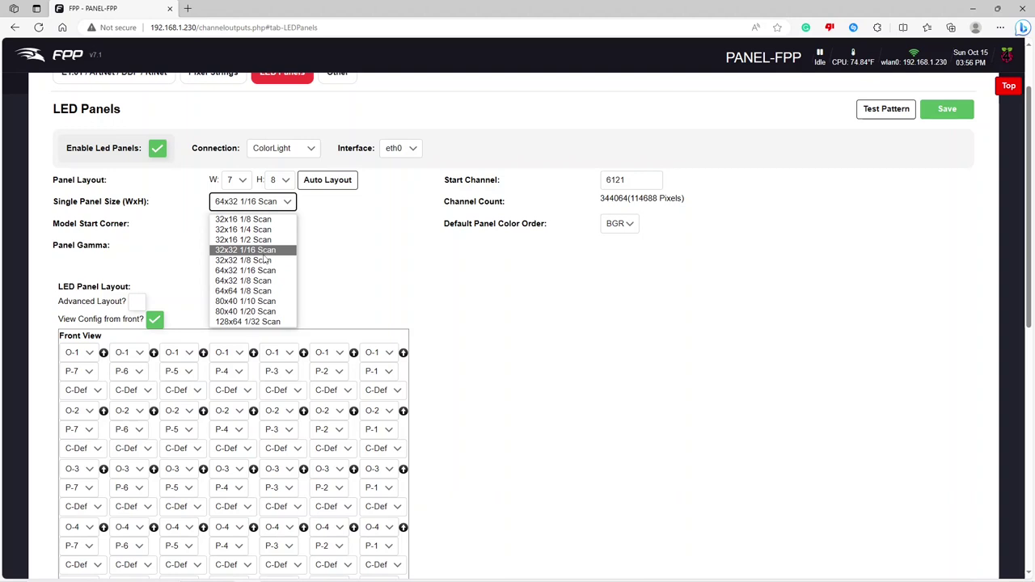
left_click(241, 224)
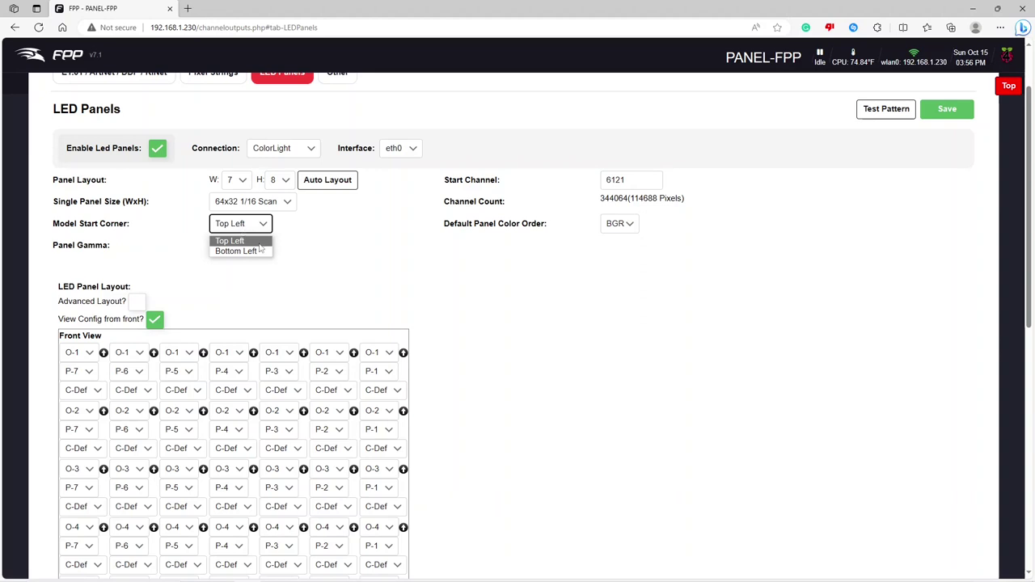
left_click(241, 240)
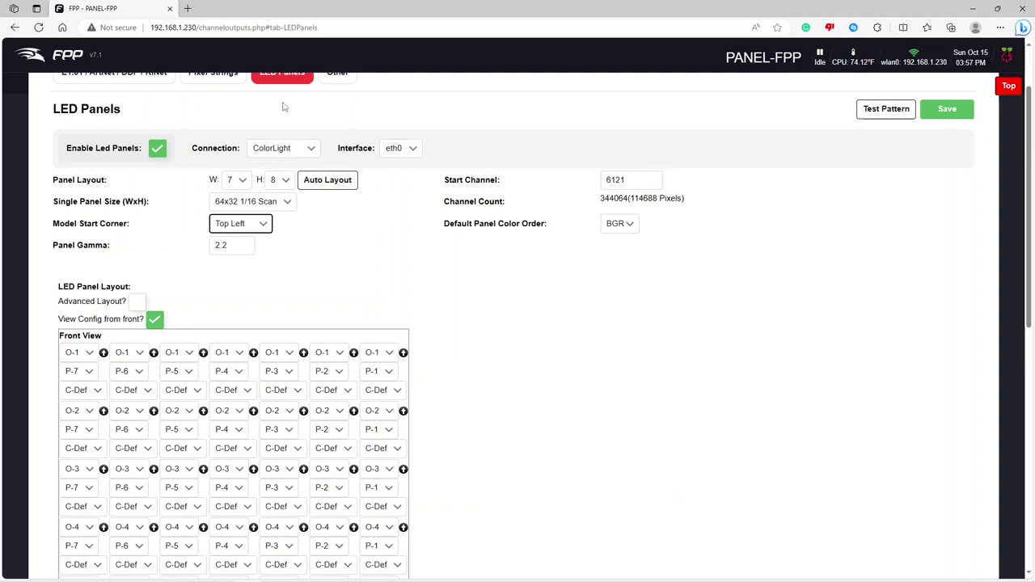
scroll(264, 315, "down", 2)
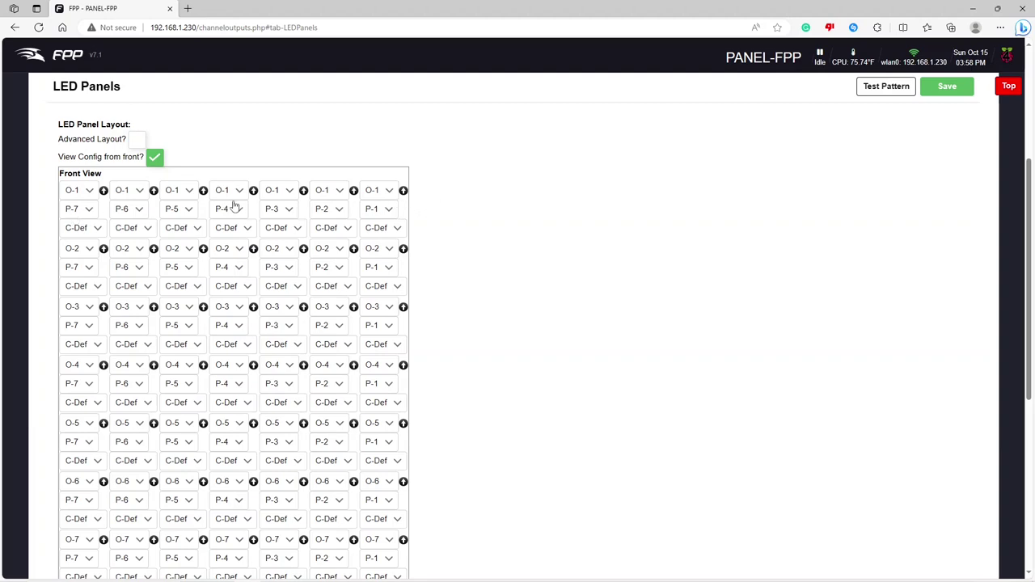
left_click(376, 194)
left_click(377, 210)
left_click(374, 249)
left_click(374, 278)
scroll(387, 465, "down", 1)
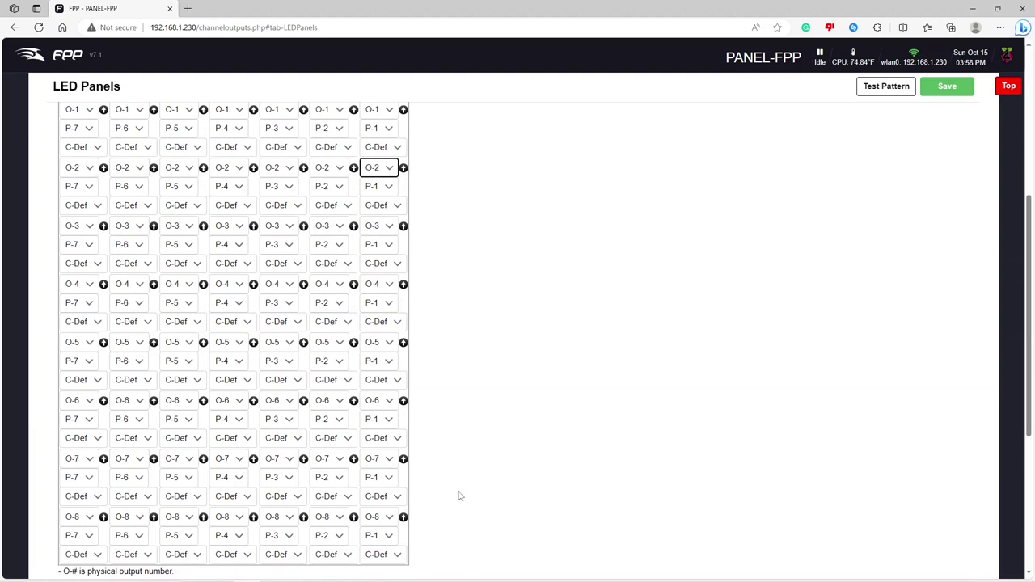
scroll(392, 534, "up", 2)
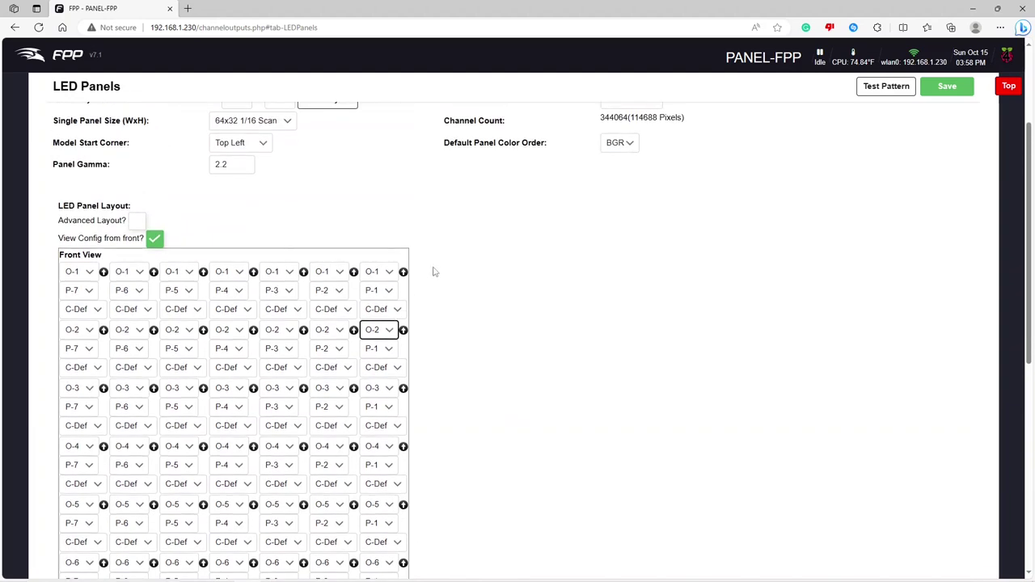
left_click(389, 293)
left_click(327, 291)
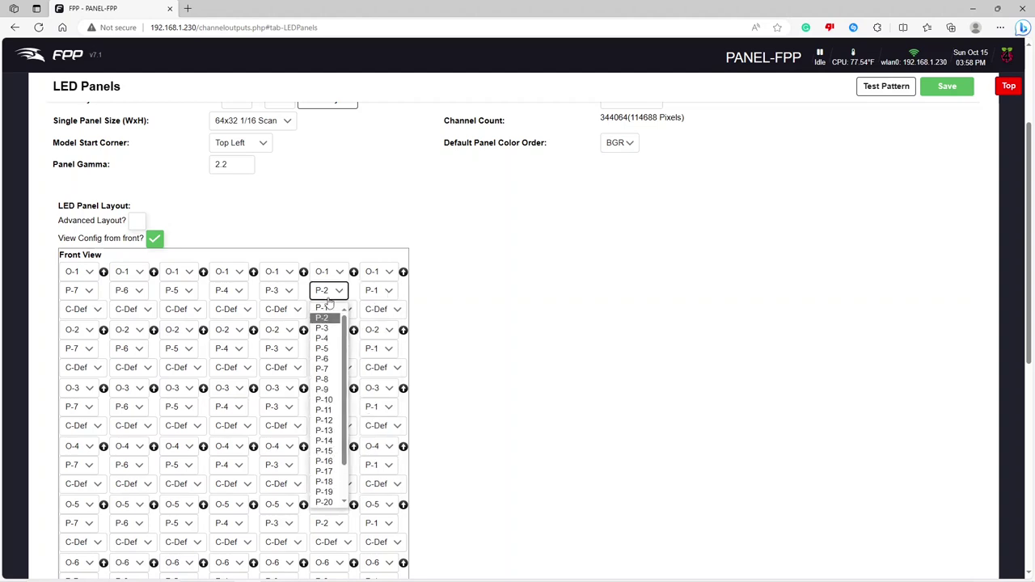
left_click(281, 292)
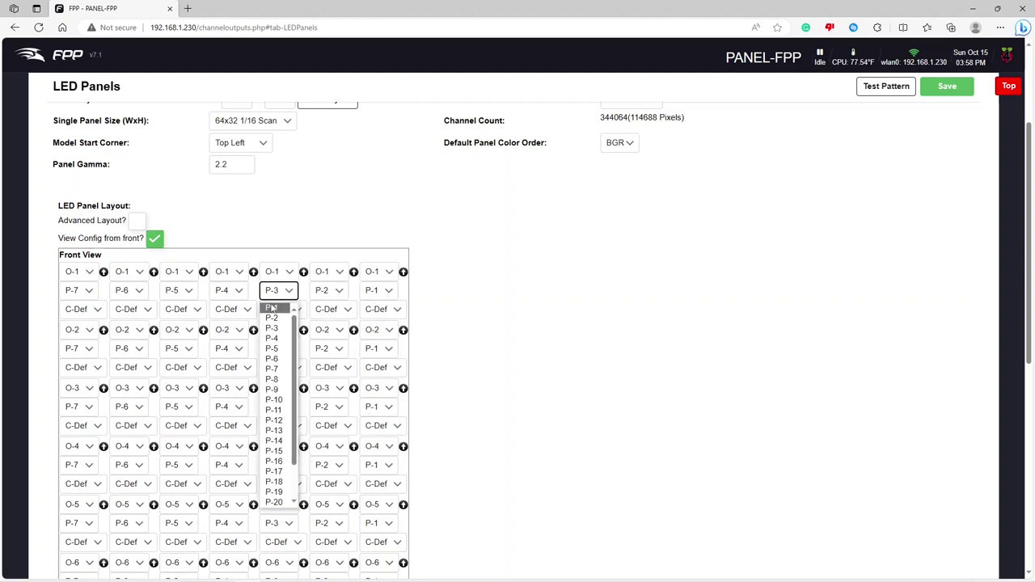
left_click(231, 296)
left_click(252, 201)
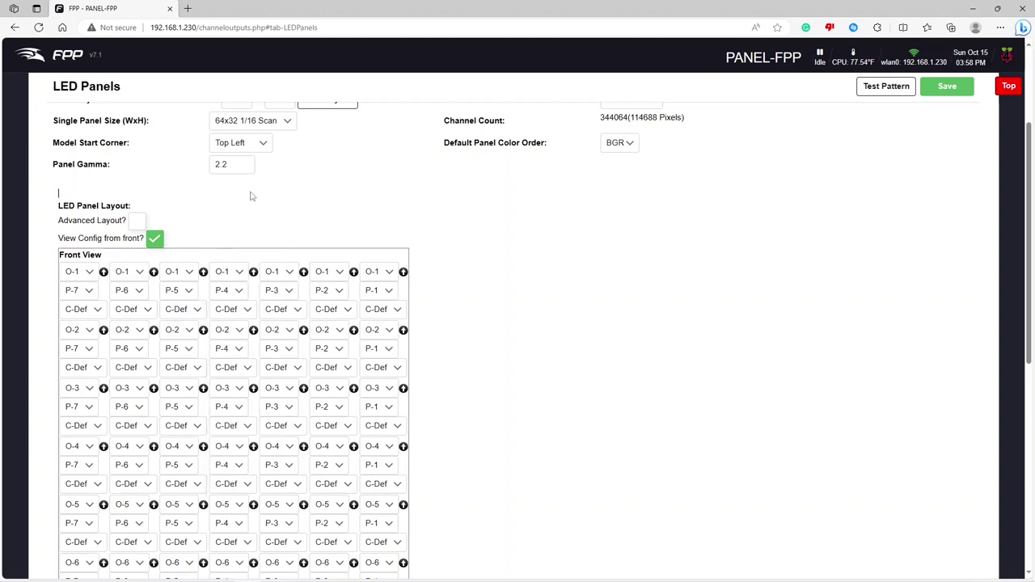
left_click(78, 311)
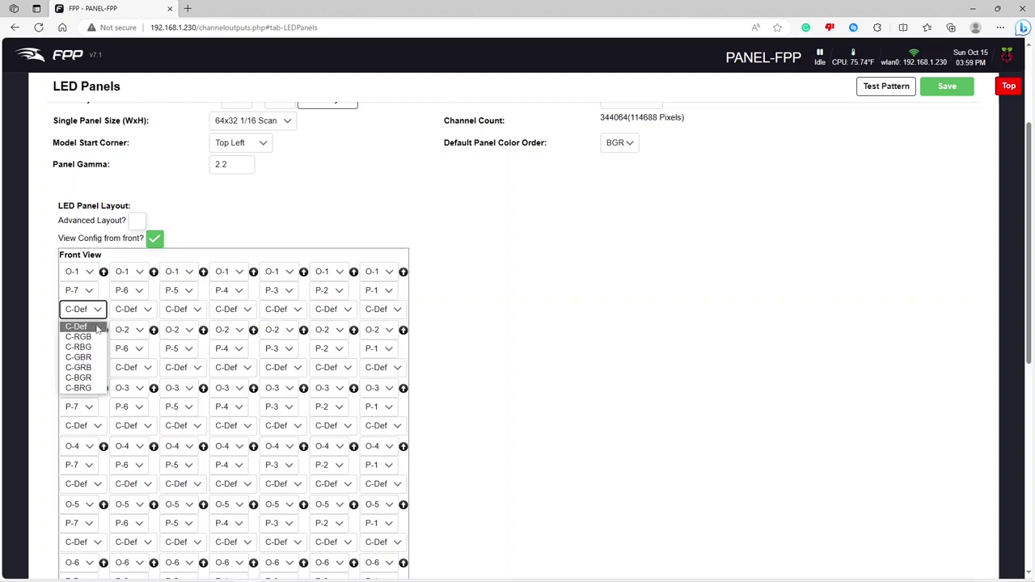
left_click(95, 328)
scroll(570, 279, "up", 2)
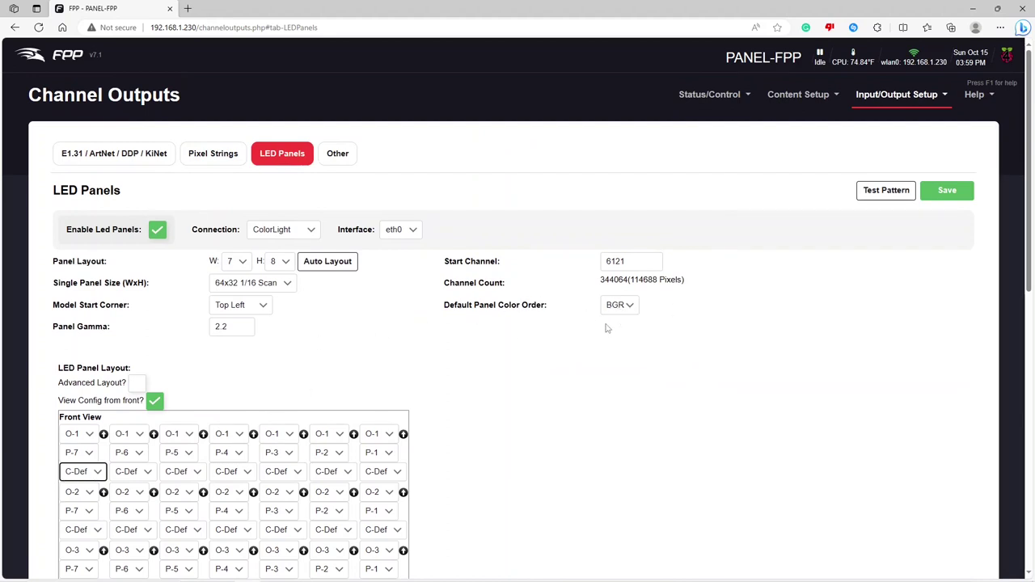
- Confirm the Default Panel Color Order stays BGR and save the LED Panels output settings
scroll(141, 422, "down", 1)
scroll(142, 422, "down", 1)
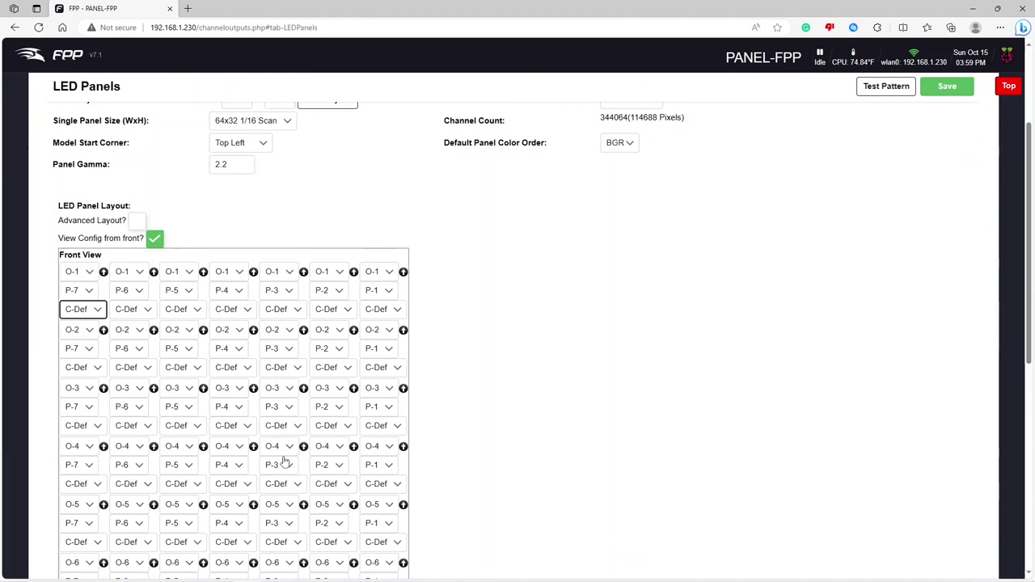
scroll(550, 549, "up", 1)
scroll(550, 549, "up", 1)
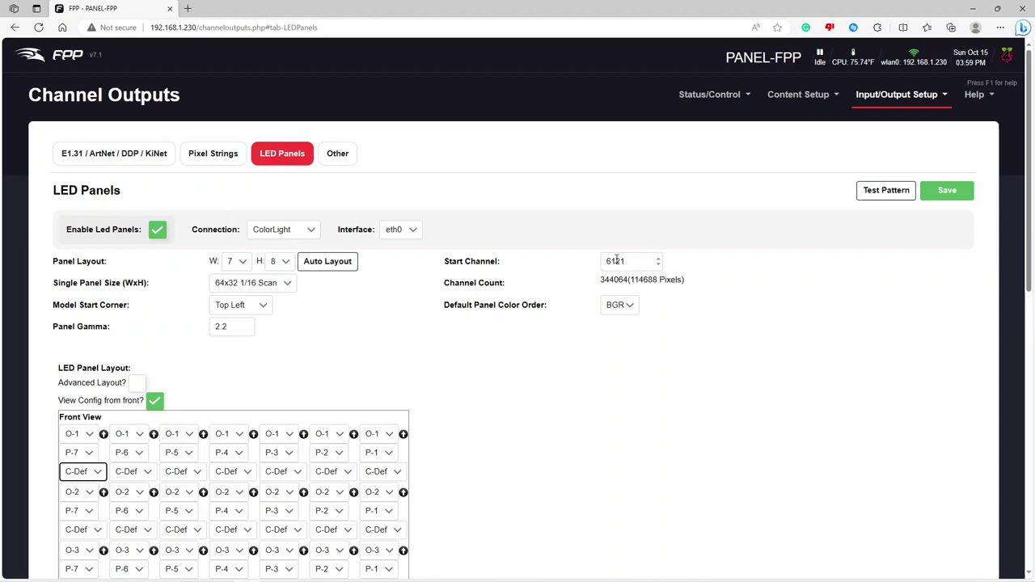
left_click(620, 307)
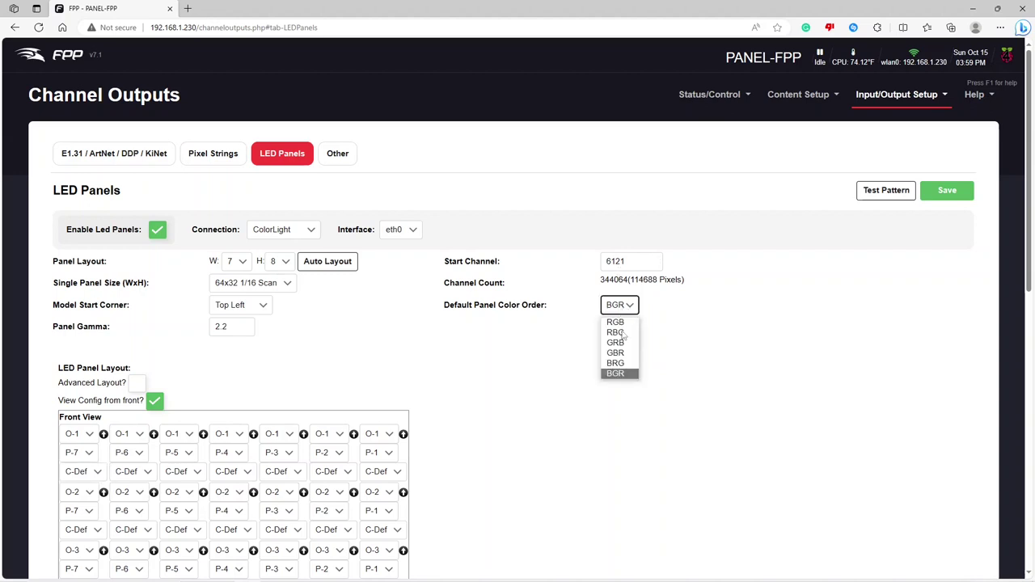
left_click(621, 375)
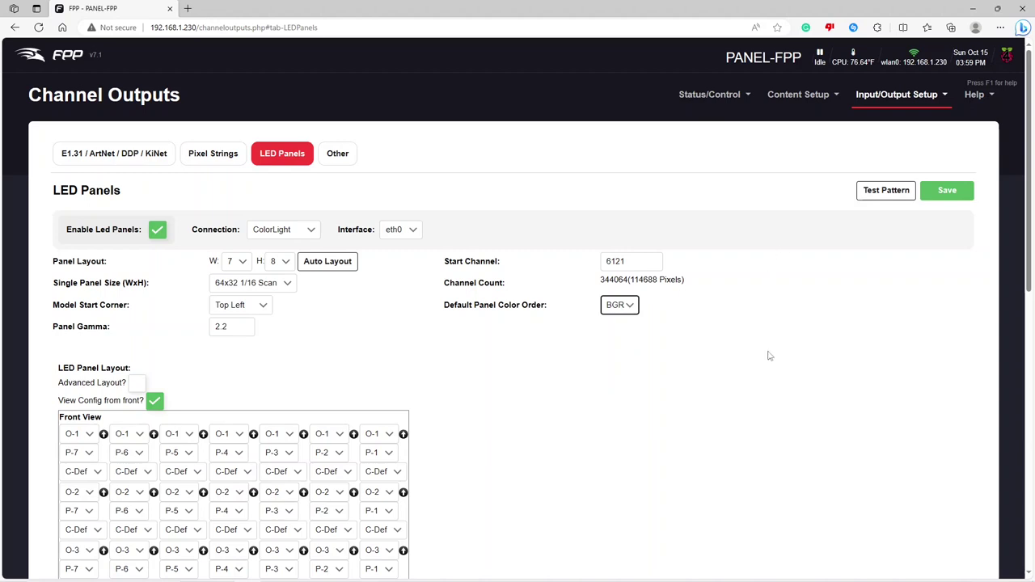
scroll(422, 444, "down", 1)
scroll(186, 380, "up", 1)
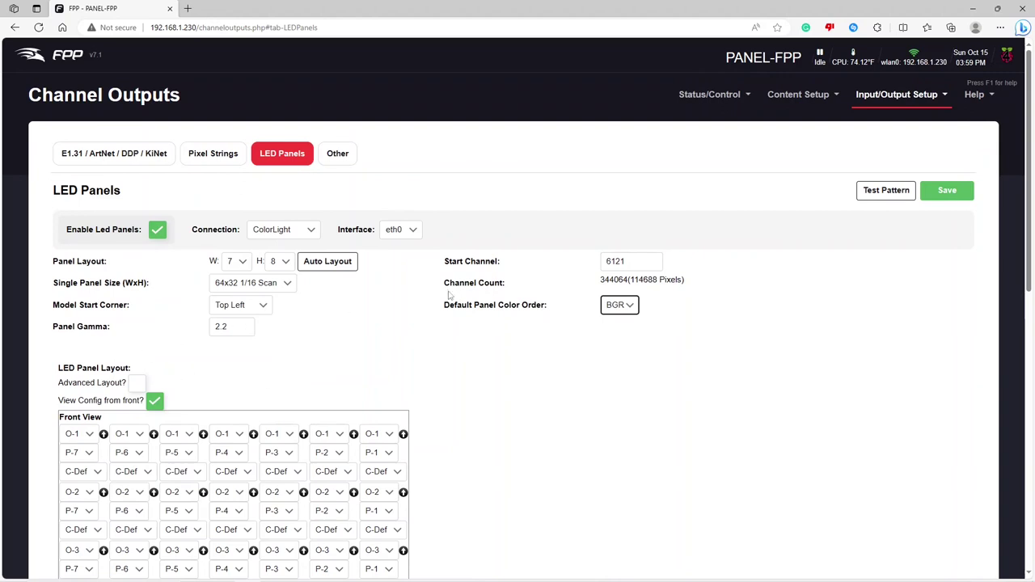
left_click(961, 195)
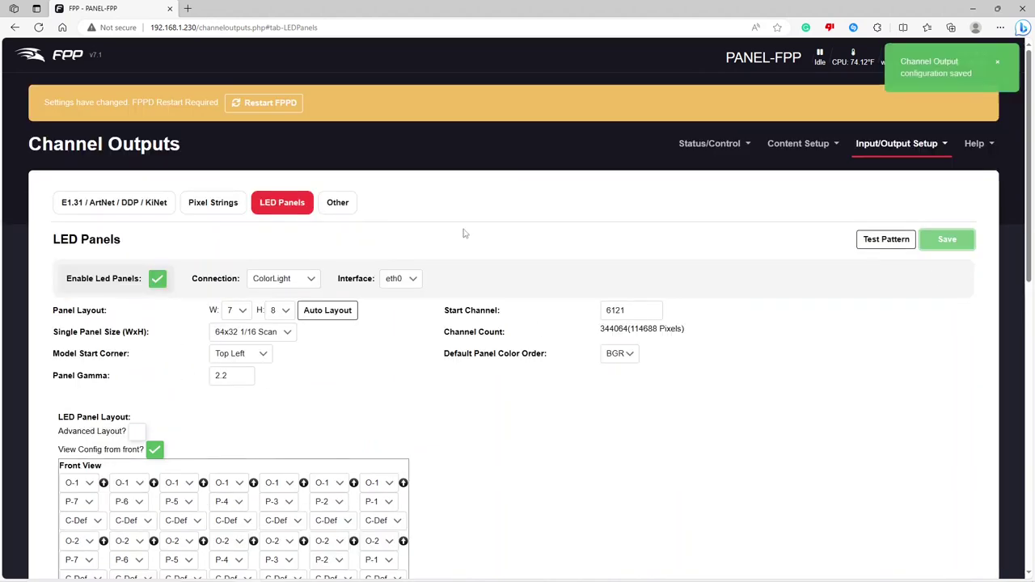
- Restart FPPD, then open Status/Control > Network and select the eth0 interface
left_click(292, 111)
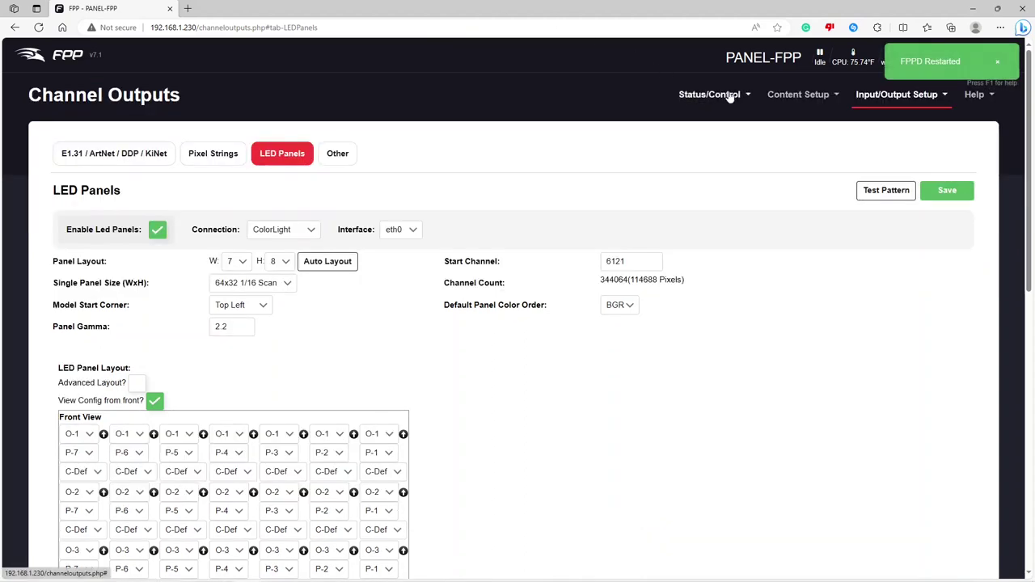
left_click(731, 96)
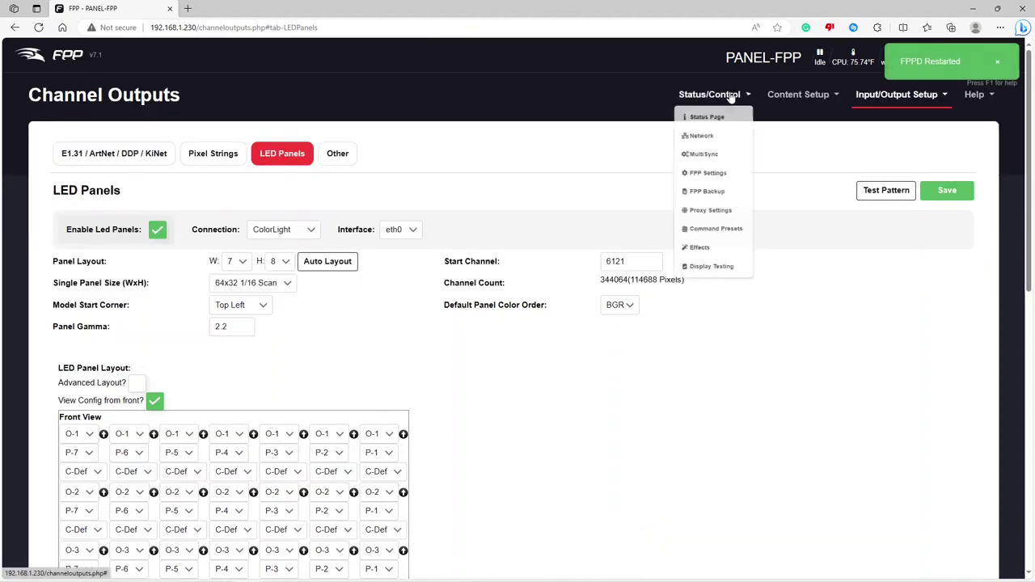
left_click(709, 146)
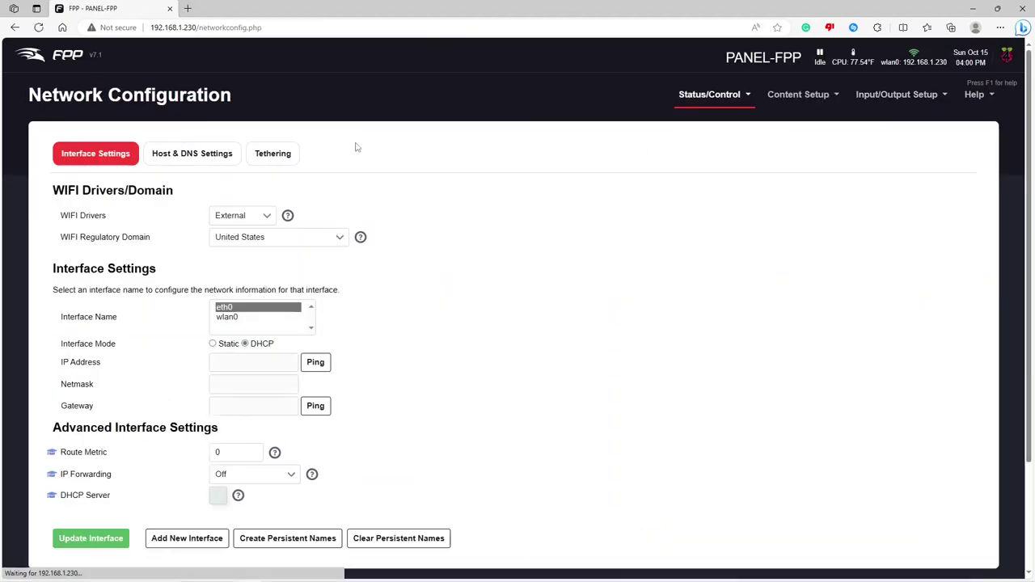
left_click(245, 326)
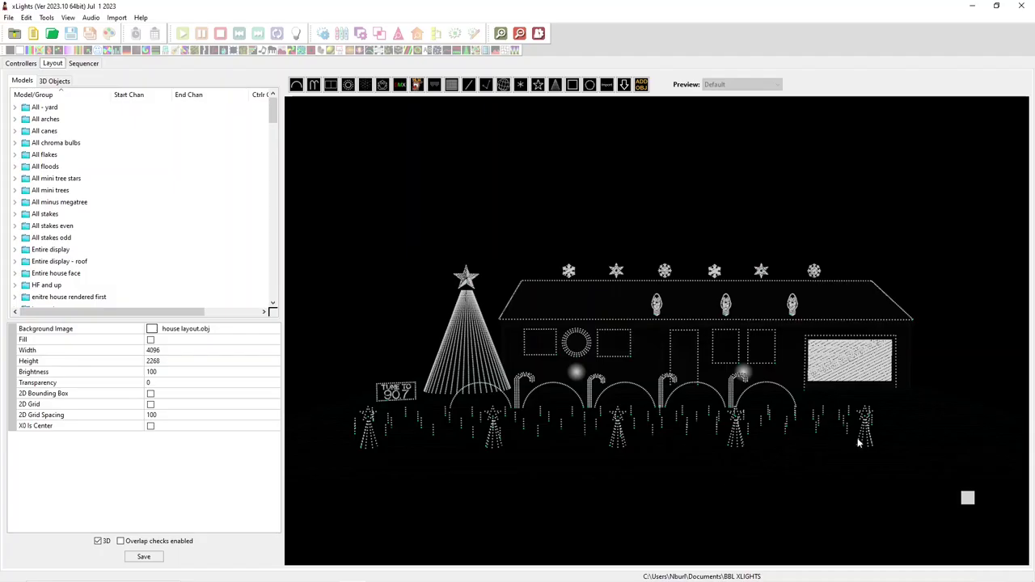
scroll(935, 391, "up", 5)
scroll(905, 365, "up", 5)
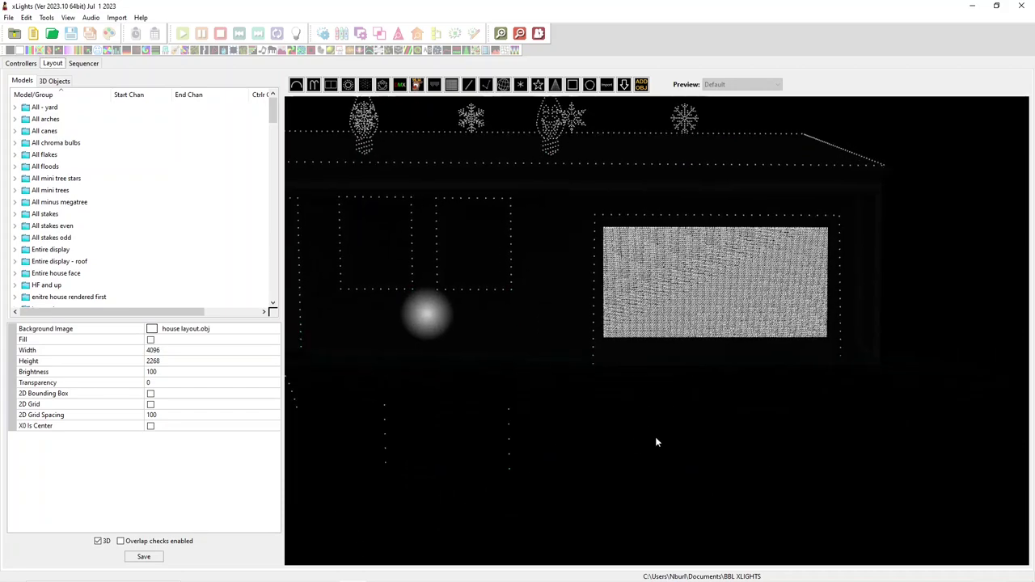
- Select the Screen matrix and confirm Horizontal direction, 256 strings and 448 nodes per string
left_click(647, 376)
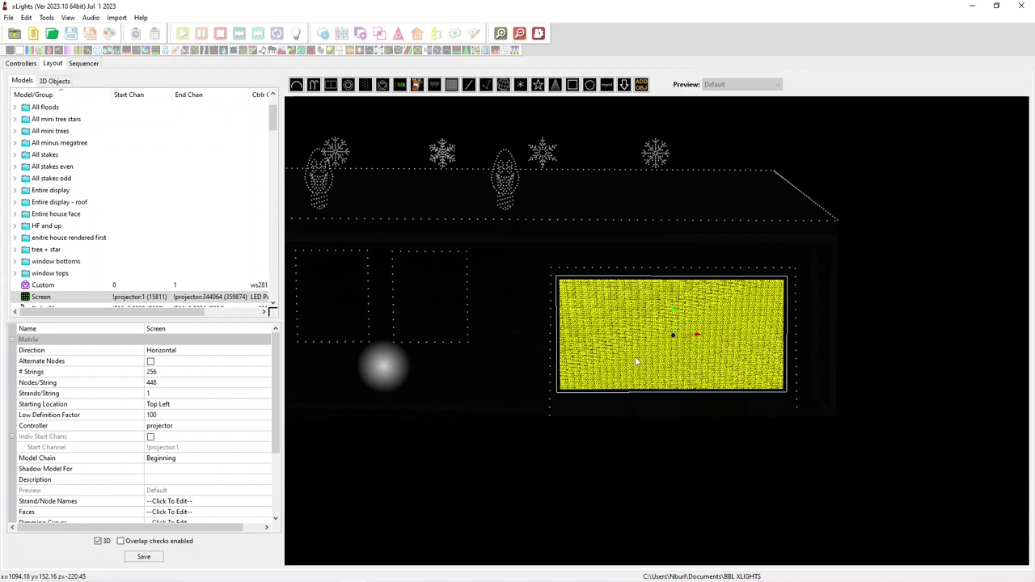
mouse_move(672, 483)
left_mouse_down()
mouse_move(684, 478)
mouse_move(676, 469)
mouse_move(682, 488)
mouse_move(669, 479)
left_mouse_up()
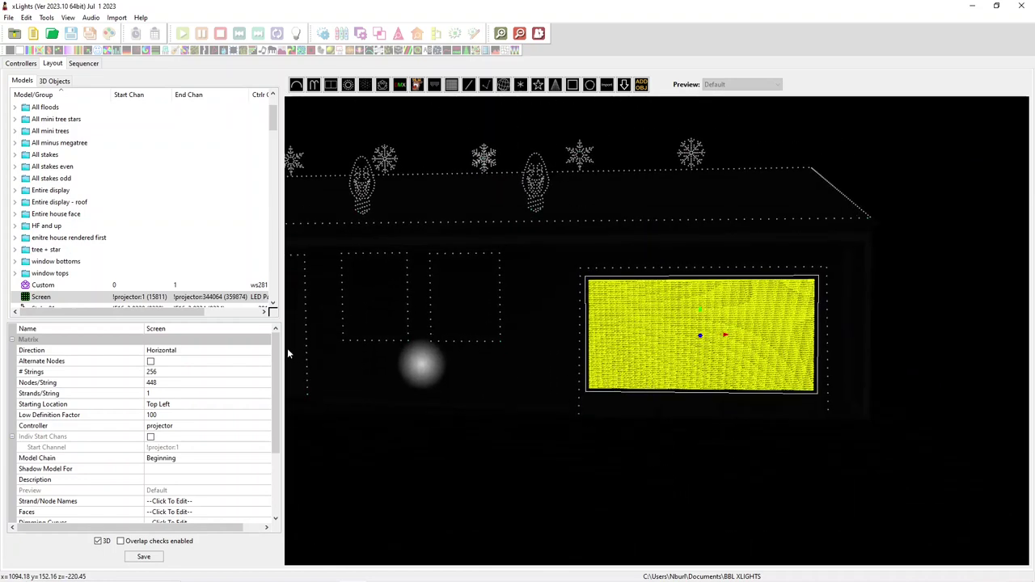
left_click(166, 351)
left_click(184, 349)
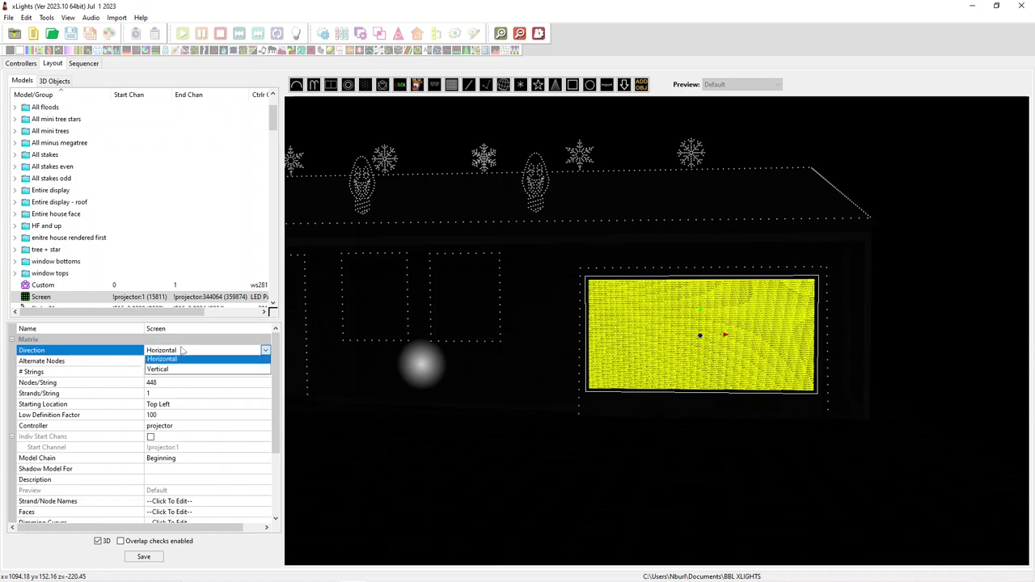
left_click(176, 362)
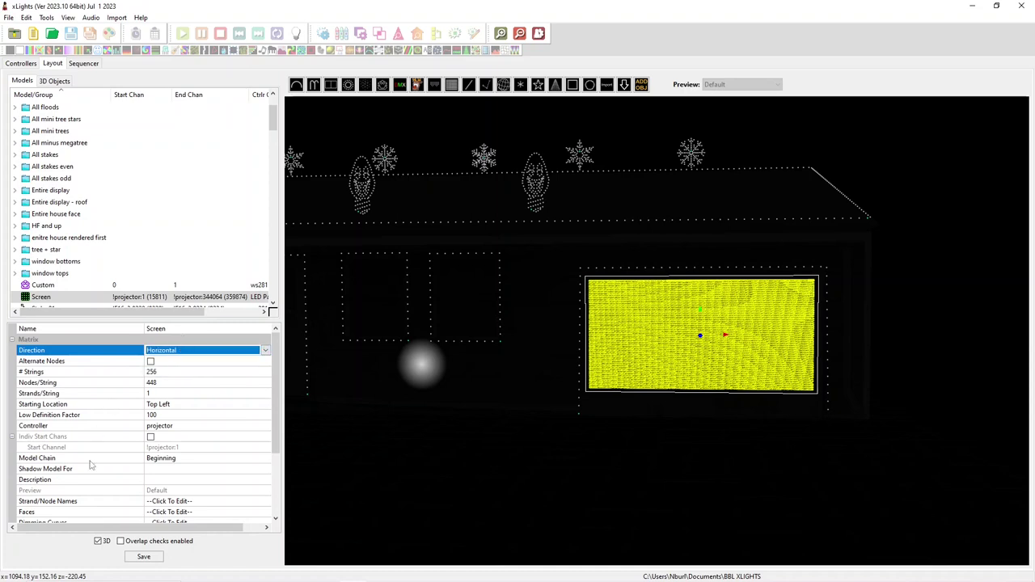
left_click(182, 371)
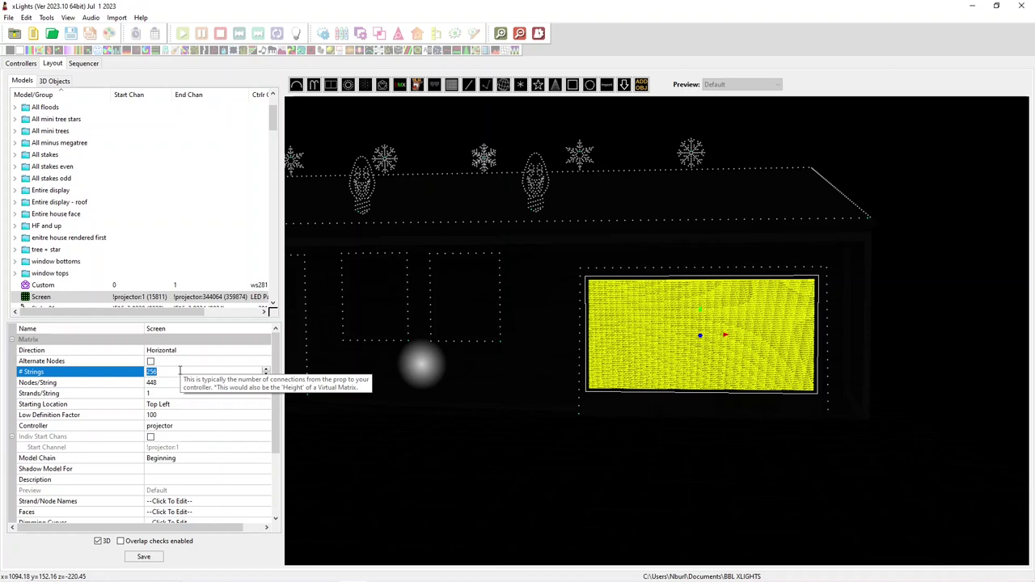
left_click(167, 382)
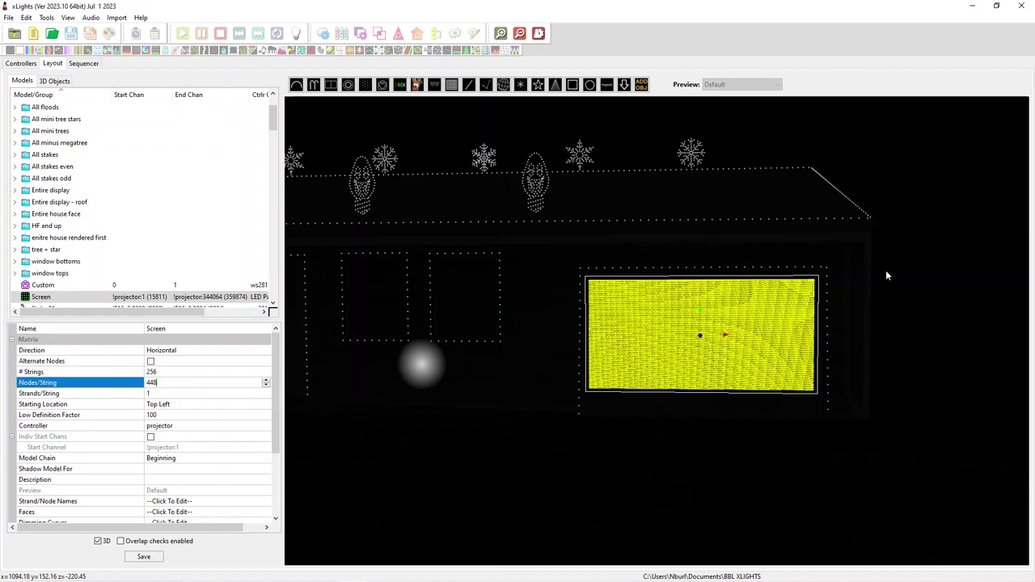
- Confirm the Screen matrix starting location stays at Top Left
left_click(159, 406)
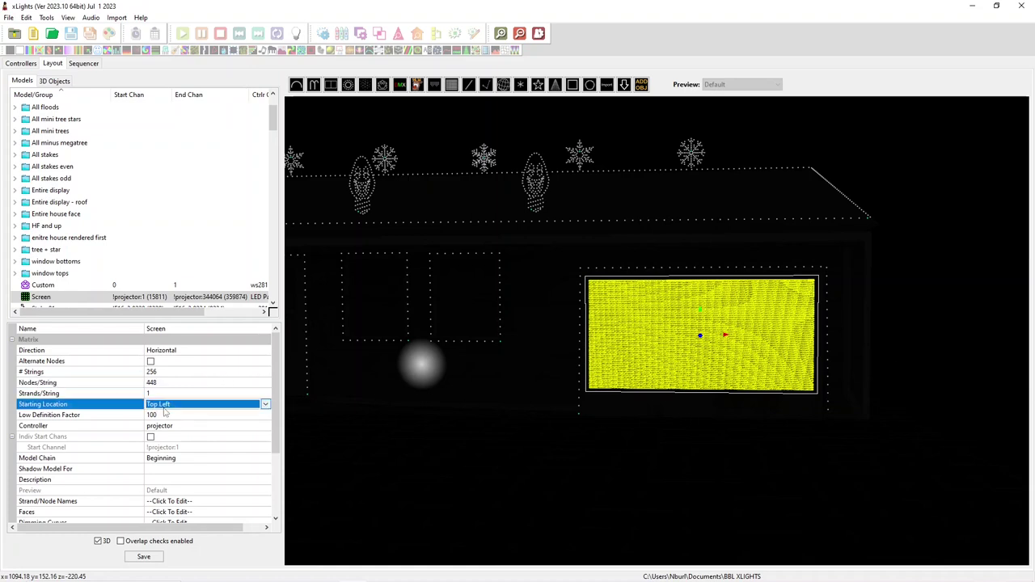
left_click(167, 405)
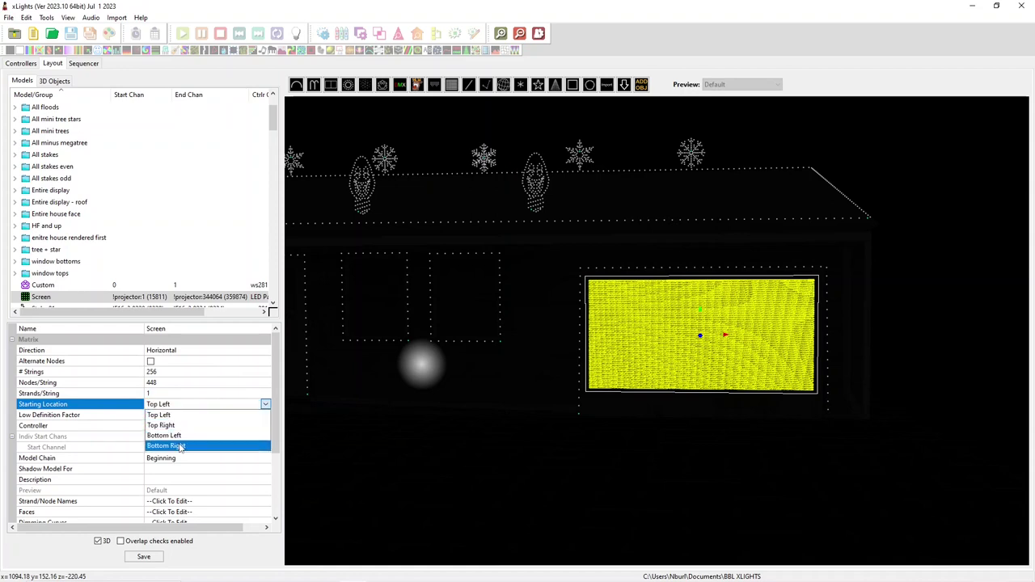
left_click(166, 445)
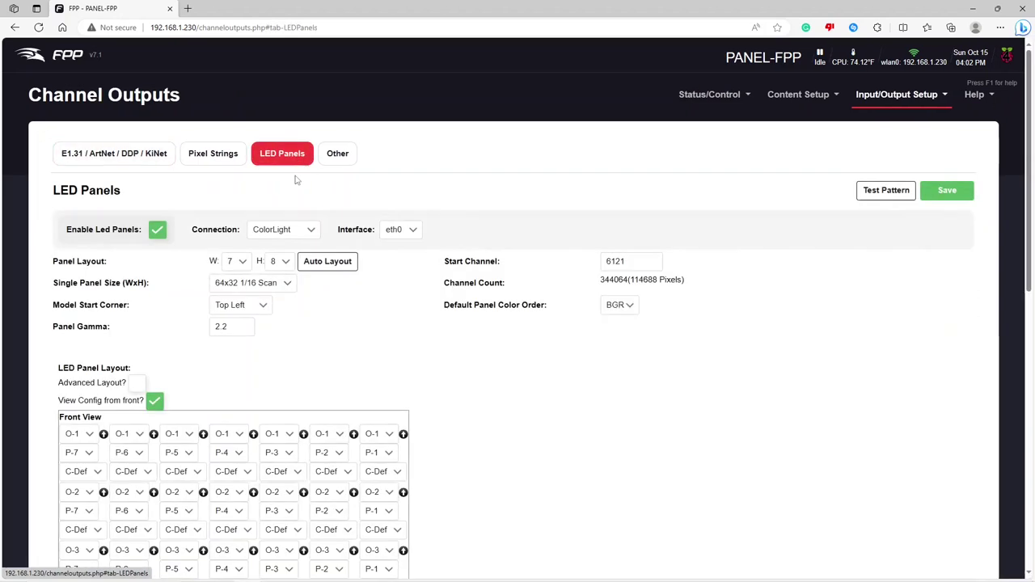
left_click(257, 306)
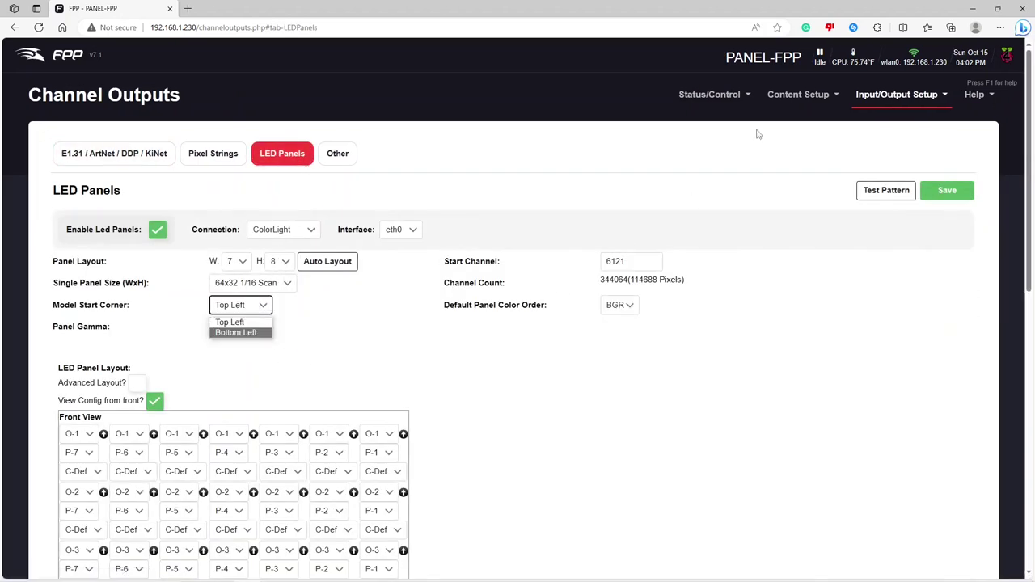
left_click(973, 8)
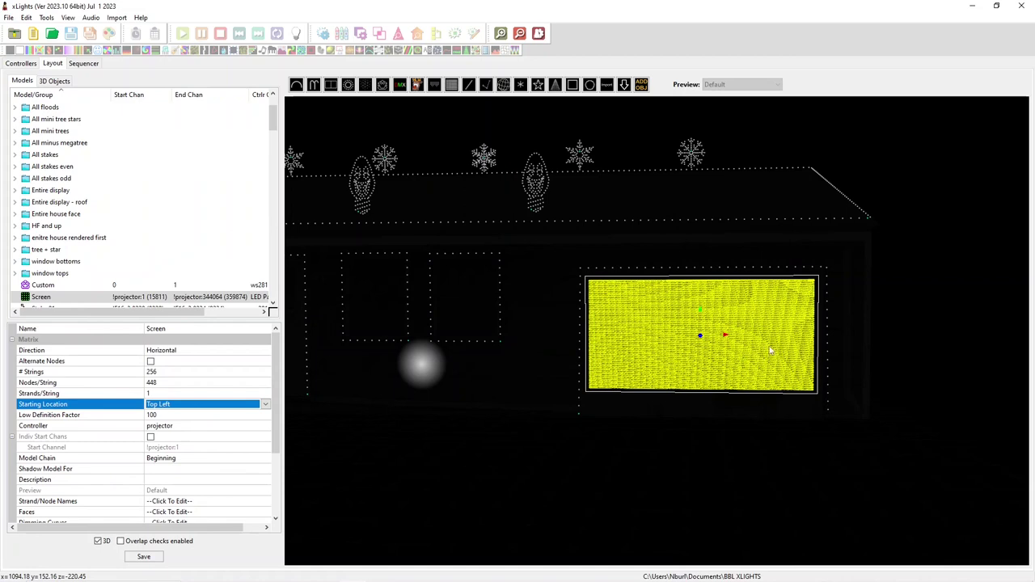
left_click(501, 572)
scroll(612, 319, "down", 6)
scroll(609, 326, "up", 6)
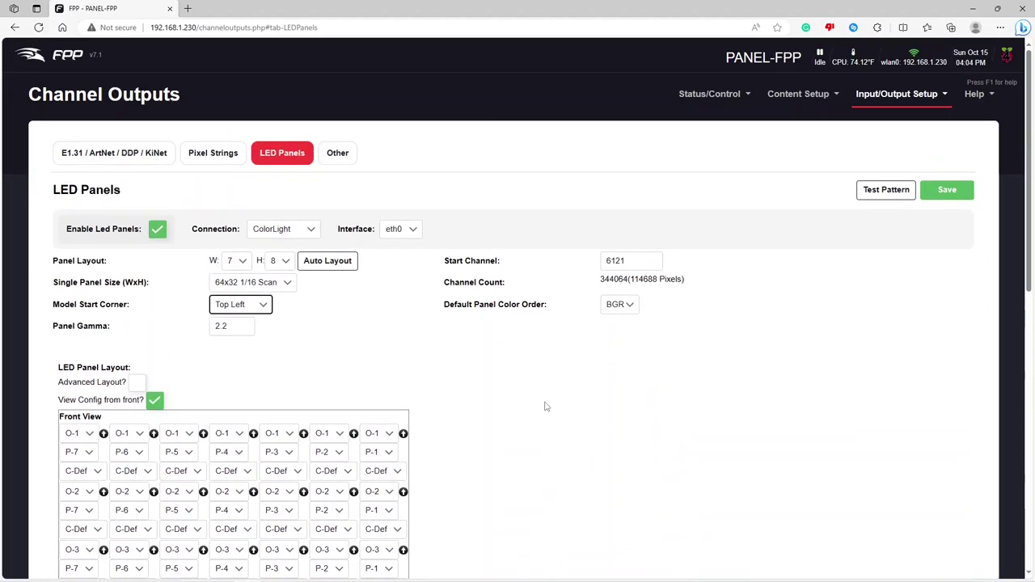